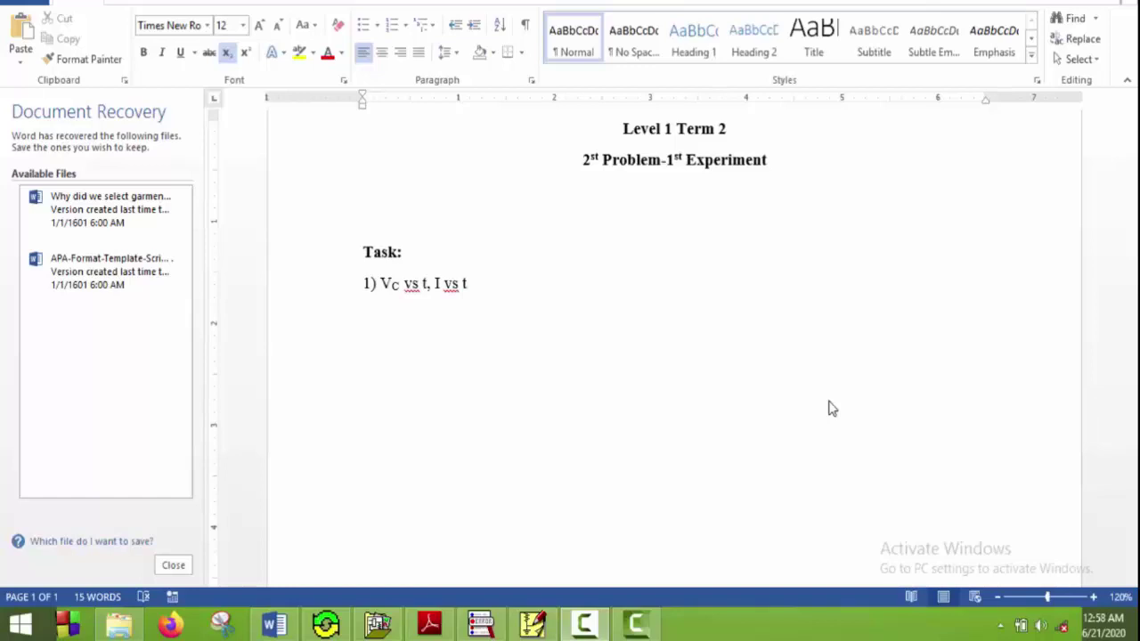
- Bring up Figure 7.2 of Practice Problem 2 in Adobe Reader, showing the switched RC circuit
click(435, 622)
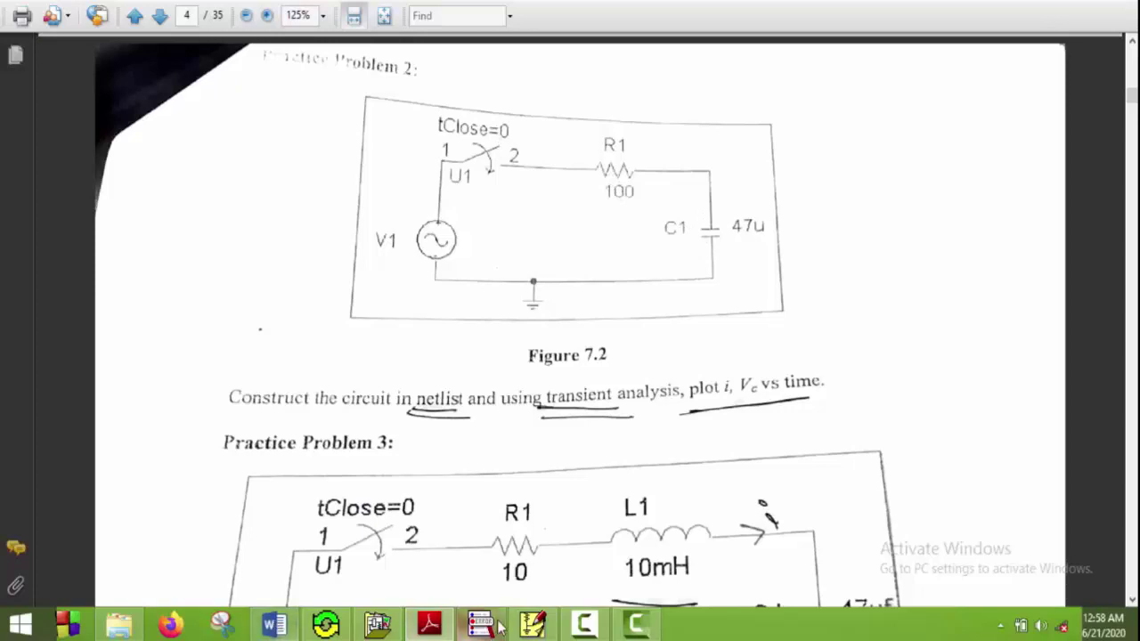
- Place a Vsin sine source V1 and an sw_tclose switch U1 on the schematic sheet
click(532, 624)
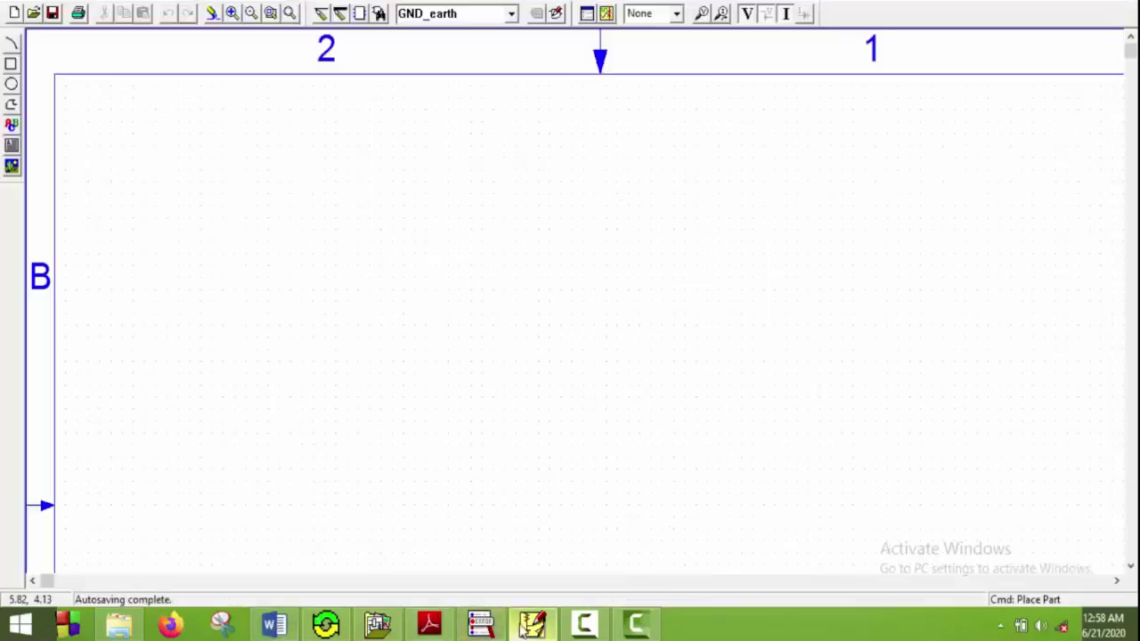
click(512, 13)
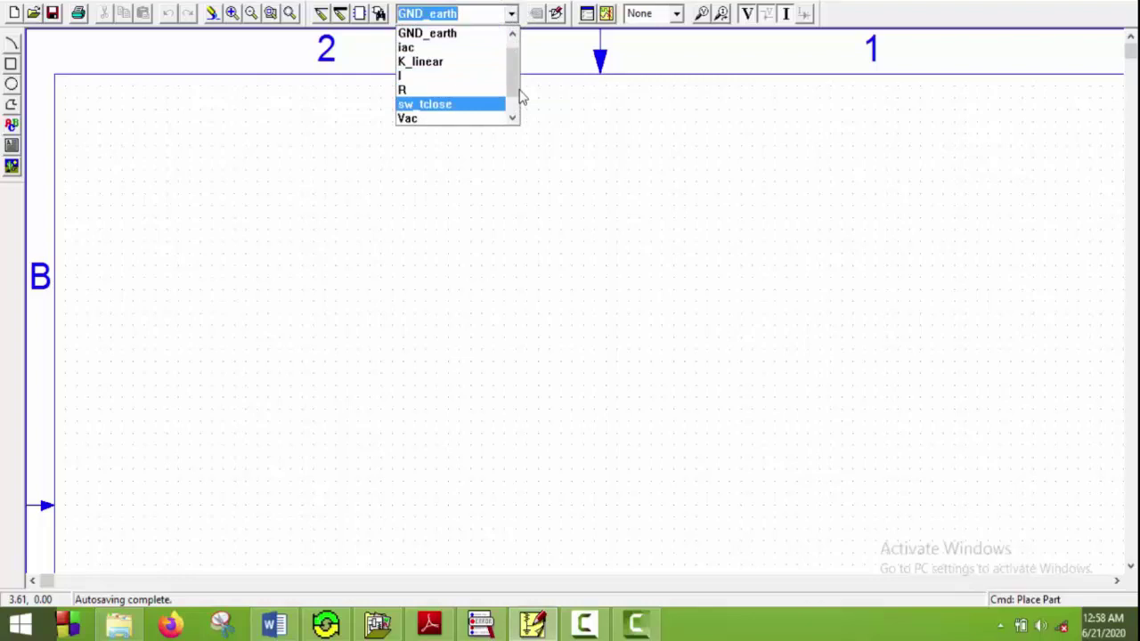
drag(517, 71, 516, 105)
click(472, 105)
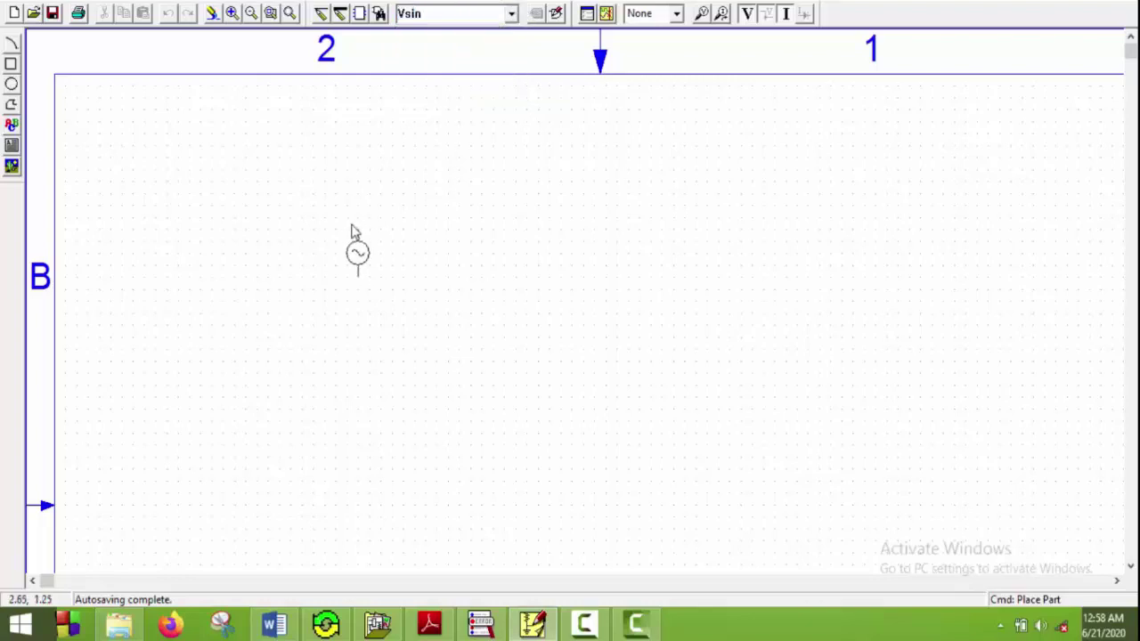
click(348, 233)
click(512, 14)
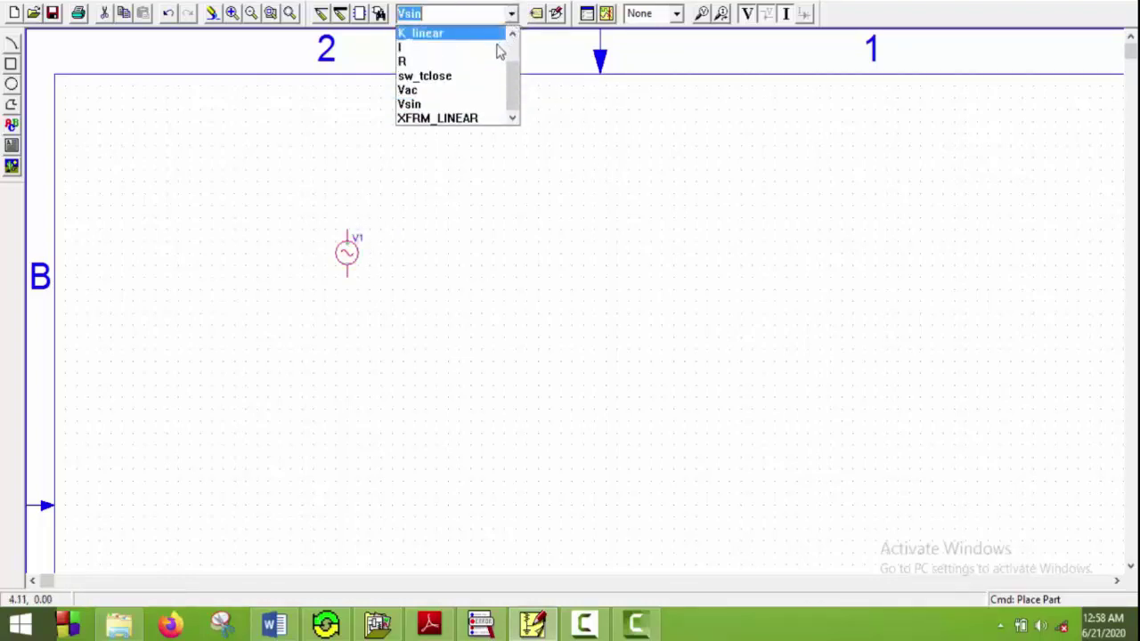
click(479, 76)
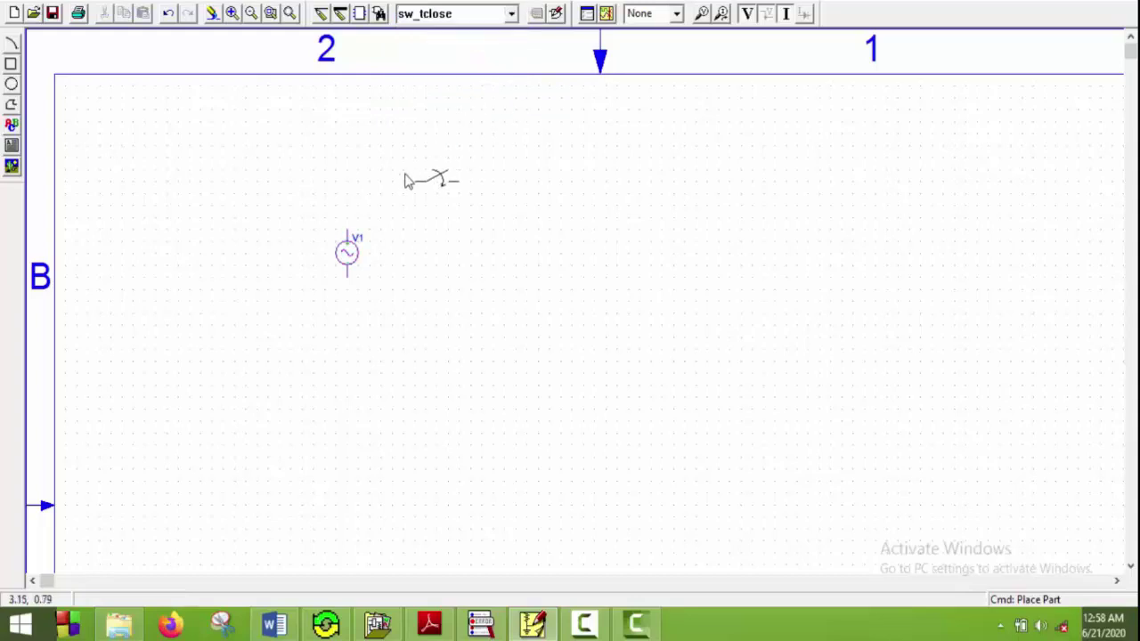
click(406, 182)
- Add resistor R1 right of the switch and a vertically rotated capacitor C1 below it
click(513, 14)
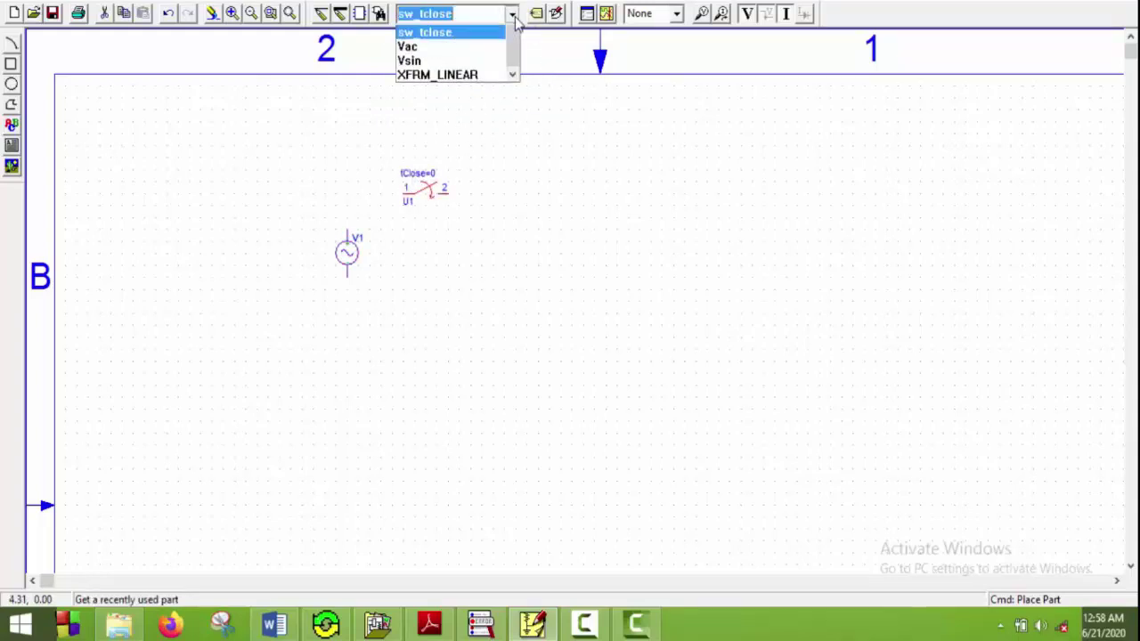
click(446, 61)
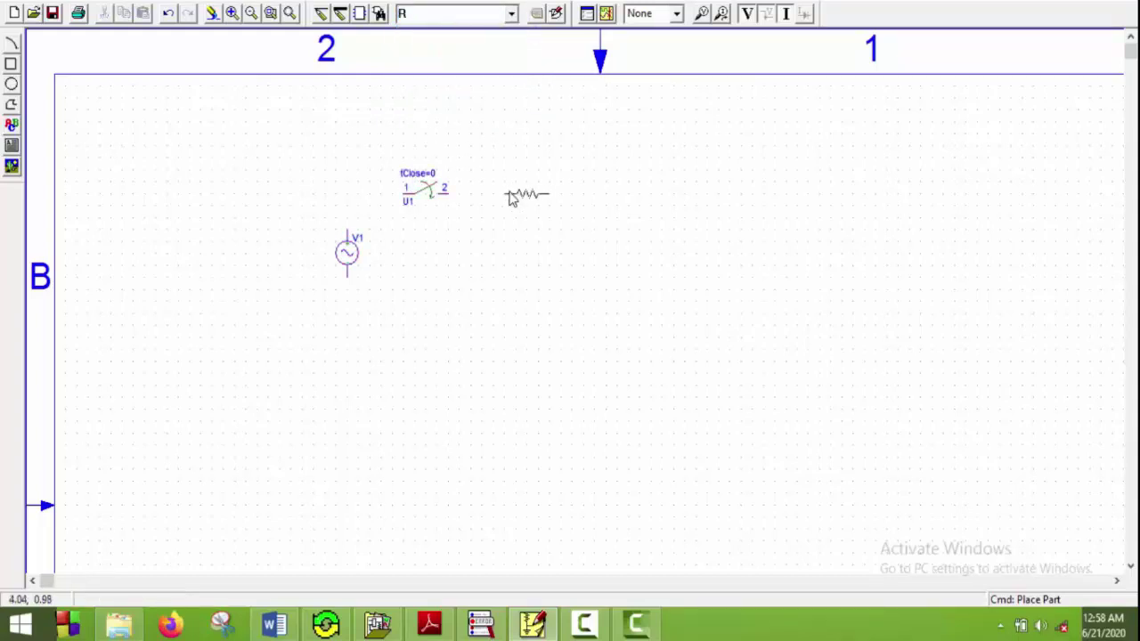
click(528, 193)
click(512, 14)
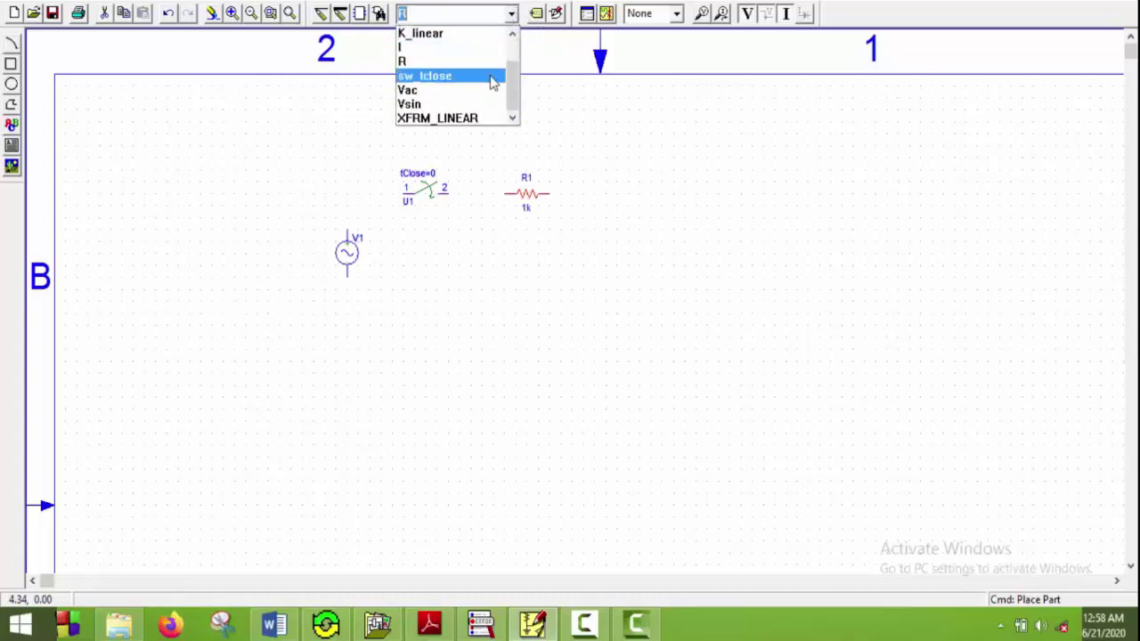
scroll(514, 89, up, 4)
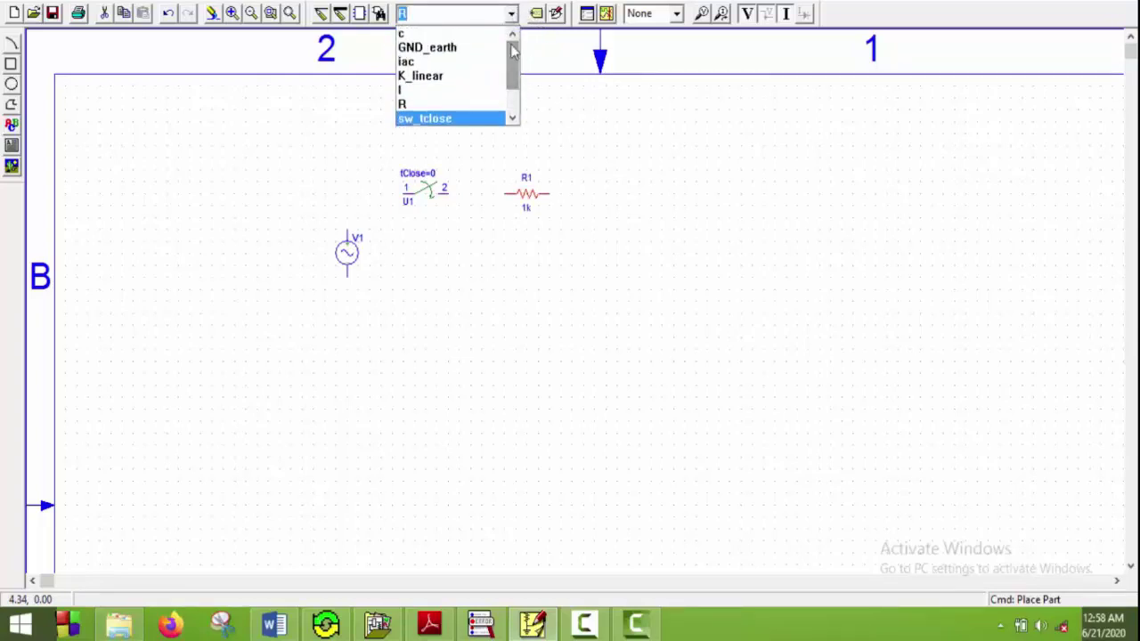
click(491, 34)
click(577, 194)
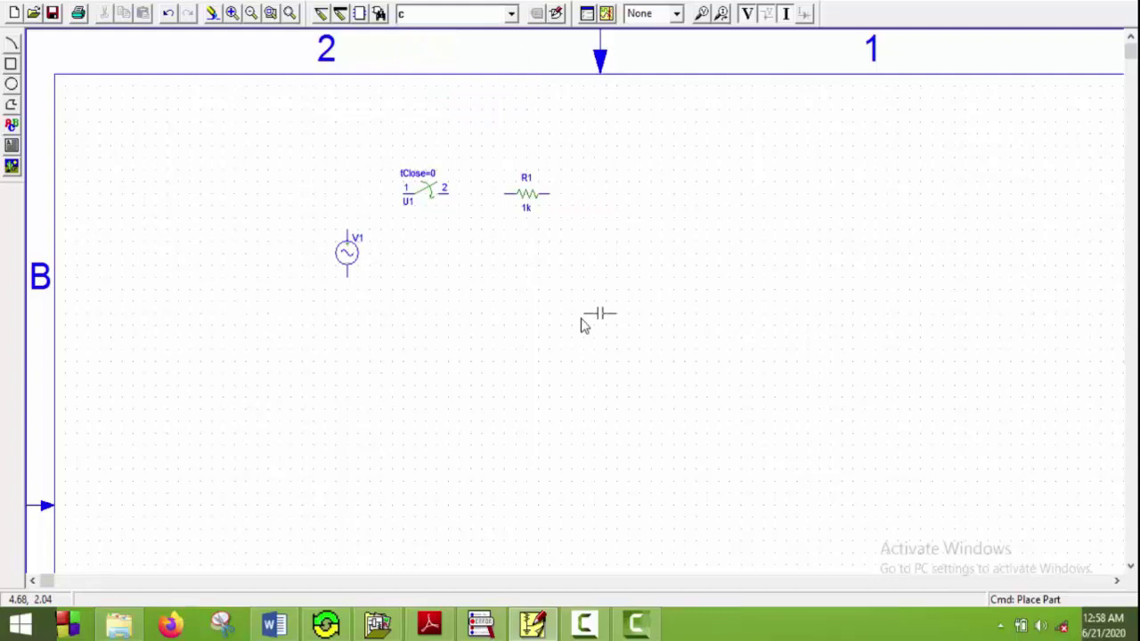
key(r)
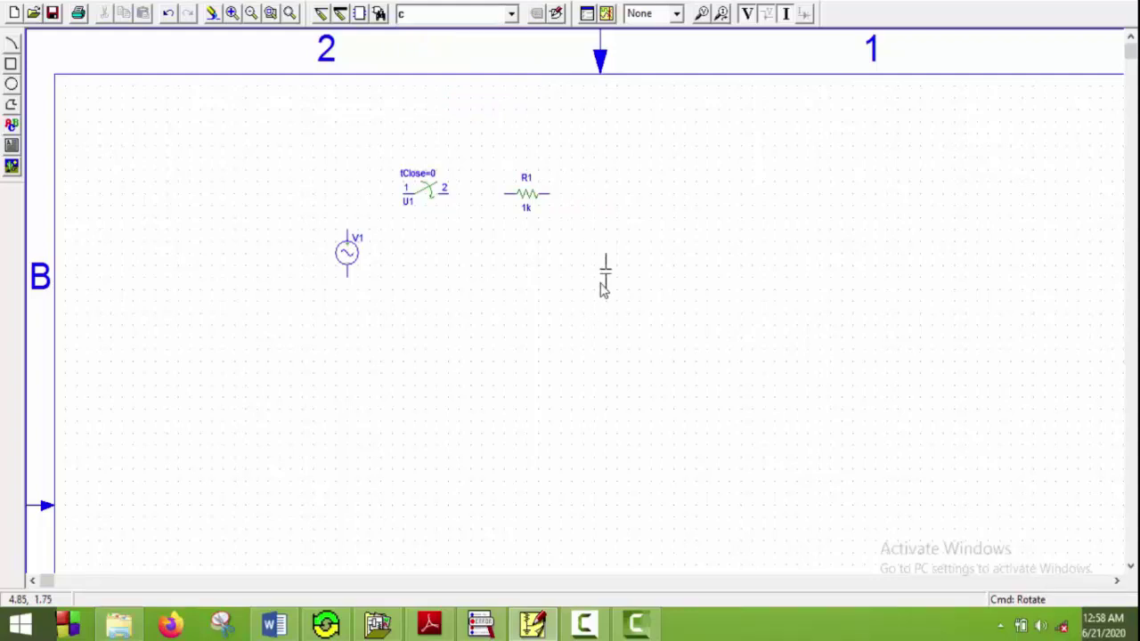
click(605, 281)
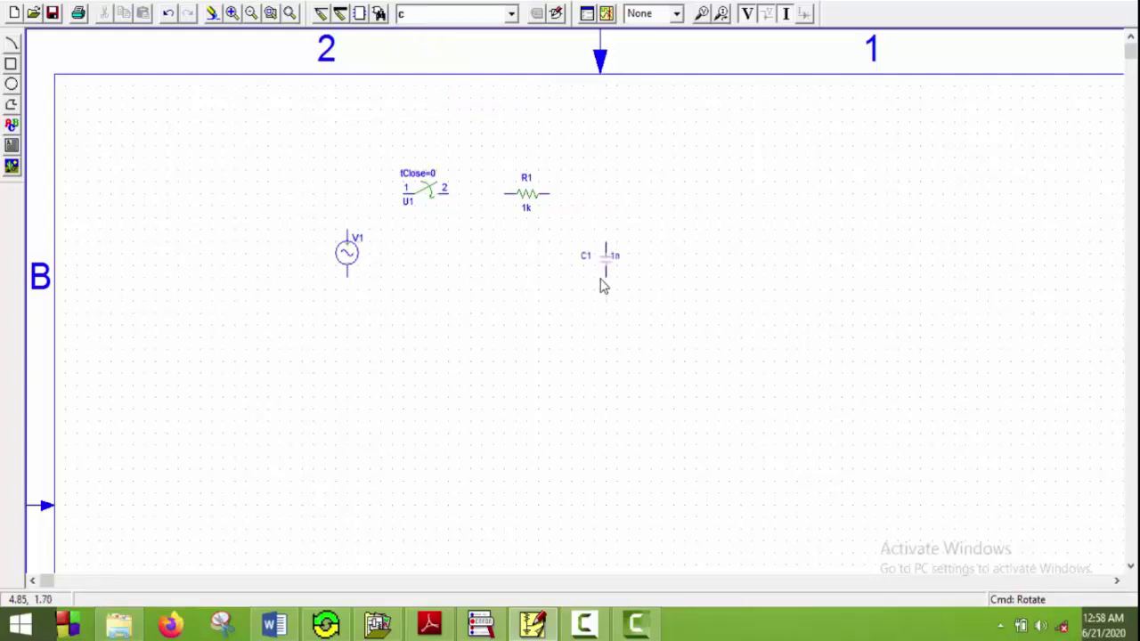
click(320, 14)
- Wire V1 to switch U1, U1 to R1, R1 to C1, and C1 back to V1
click(347, 230)
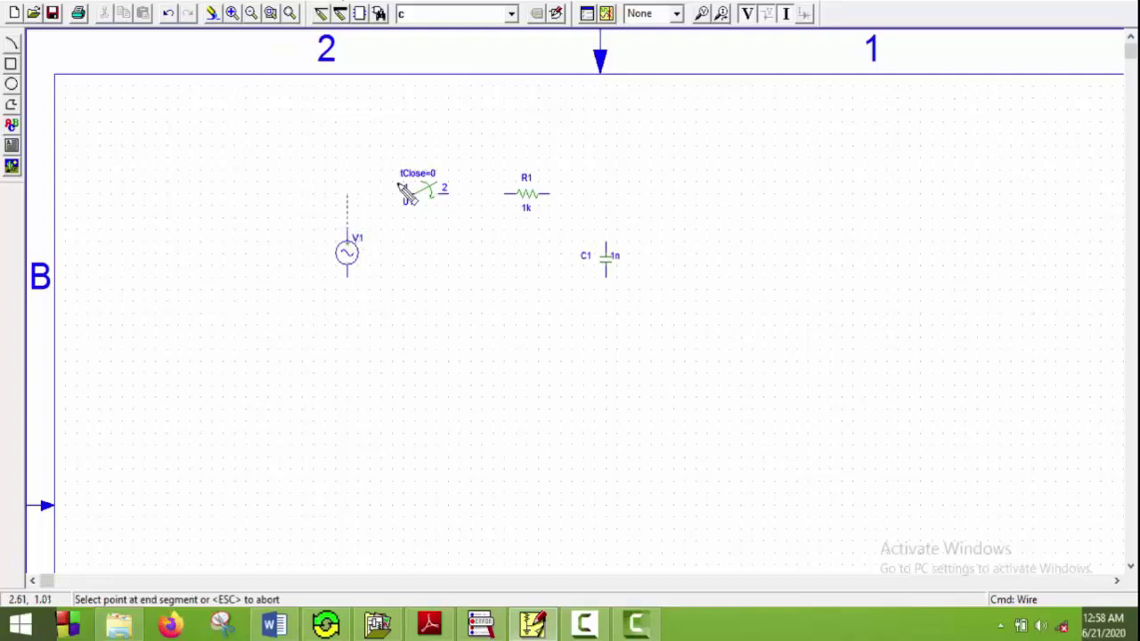
click(402, 194)
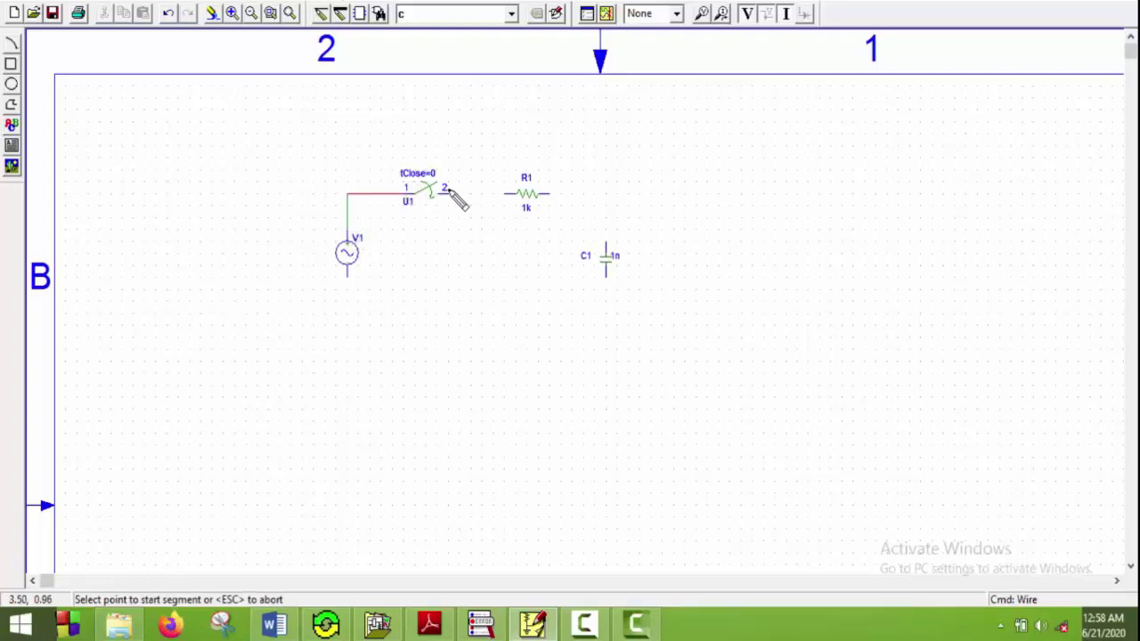
click(447, 194)
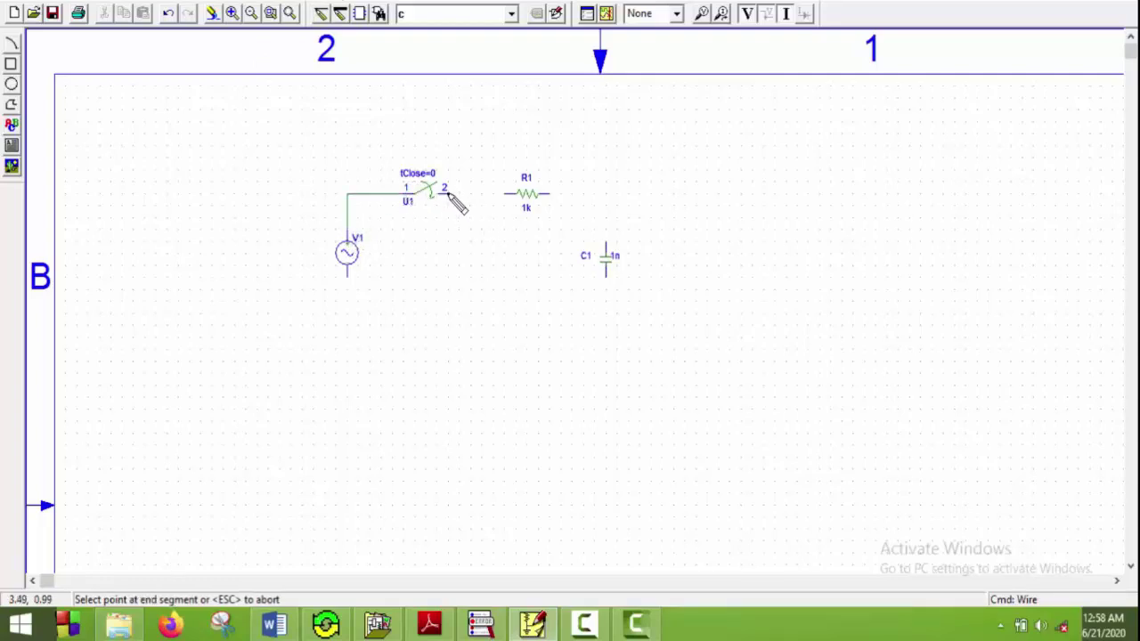
click(506, 194)
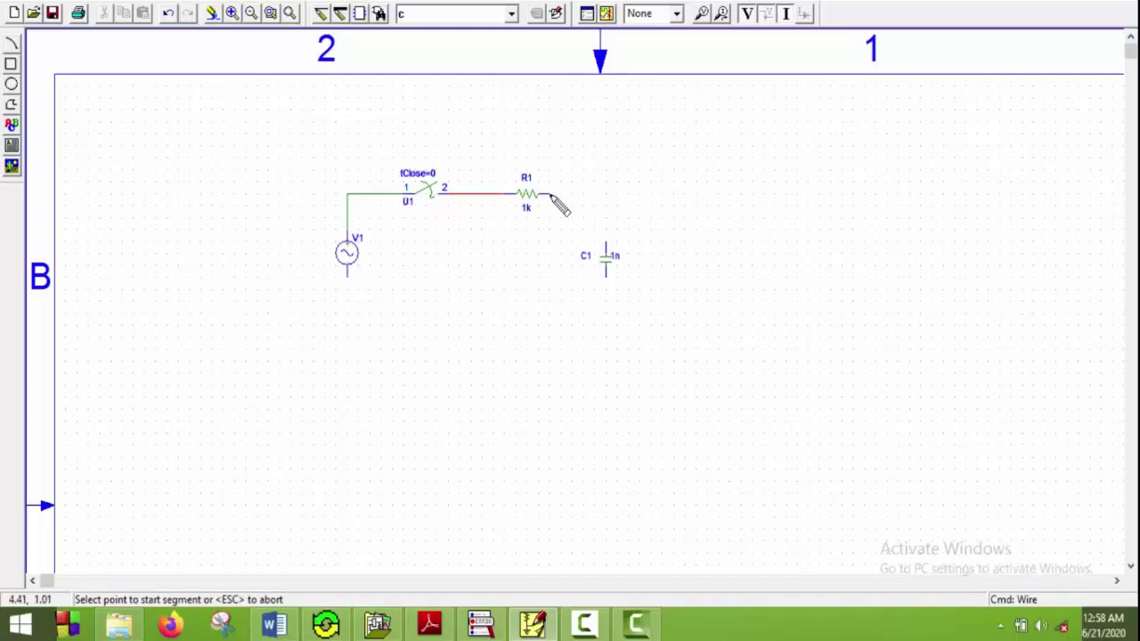
click(553, 194)
click(605, 242)
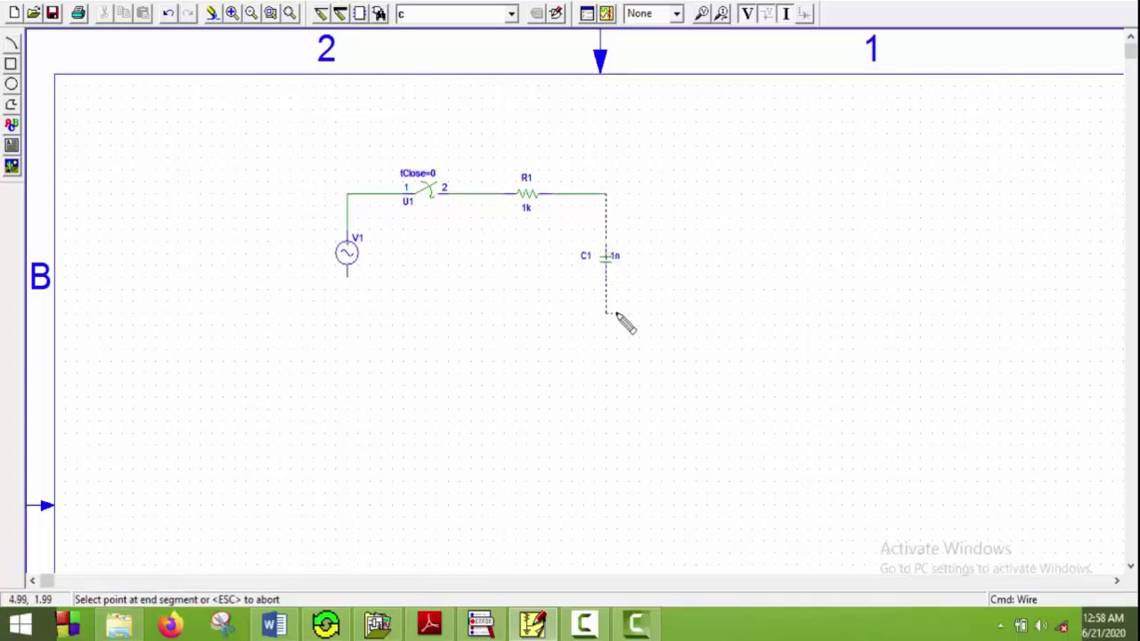
click(606, 248)
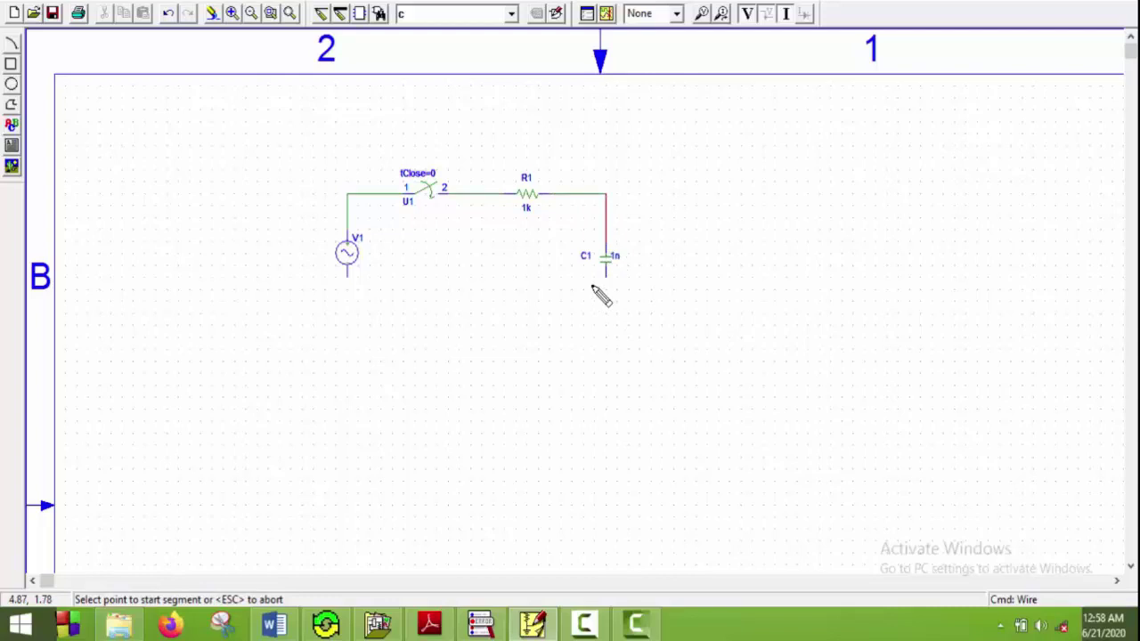
click(605, 274)
click(607, 324)
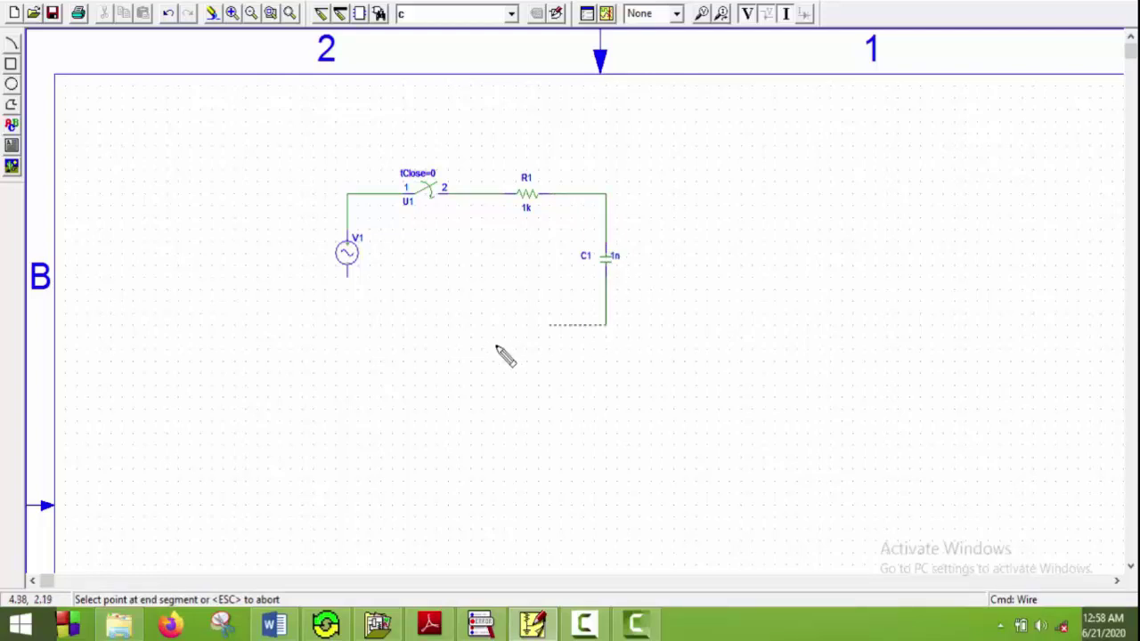
click(348, 325)
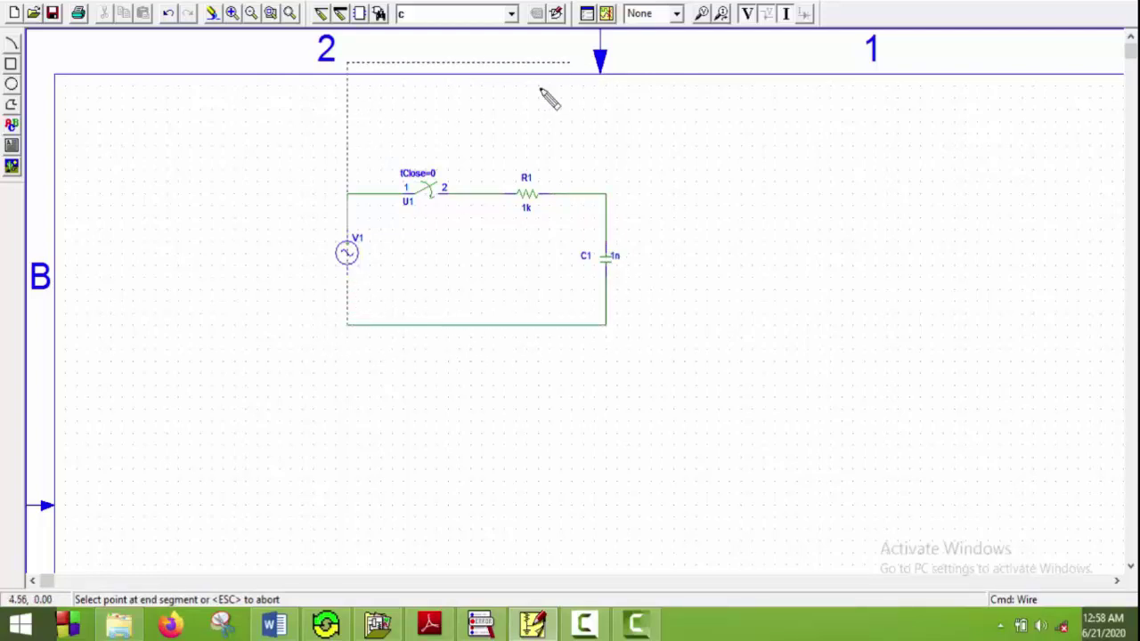
click(353, 282)
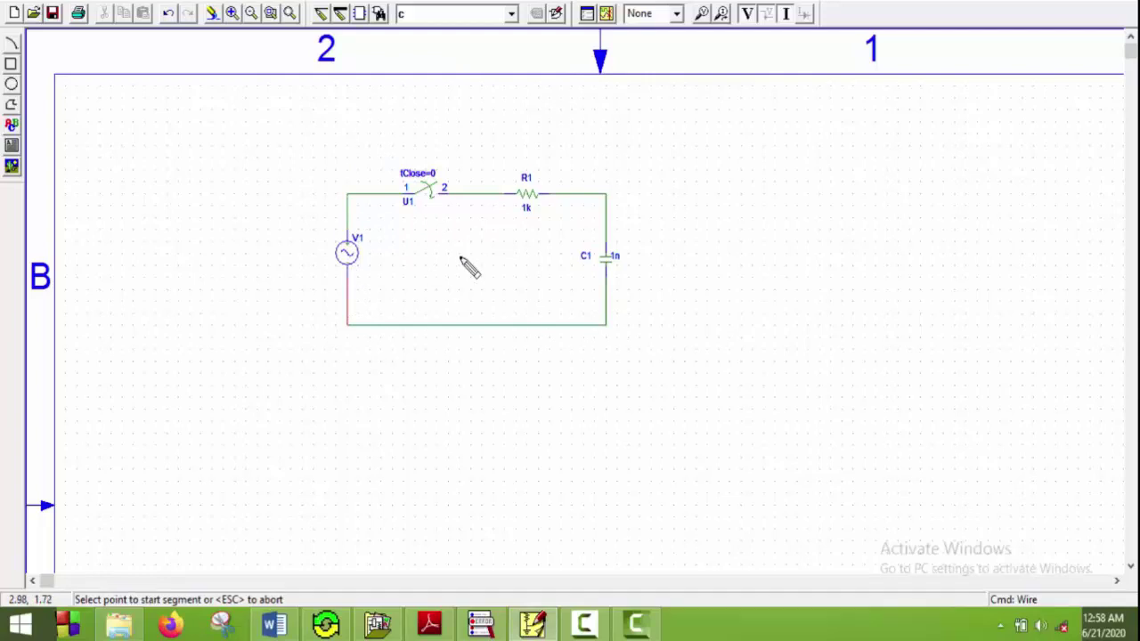
- Place a GND_earth ground symbol on the bottom wire of the loop
click(512, 16)
click(488, 43)
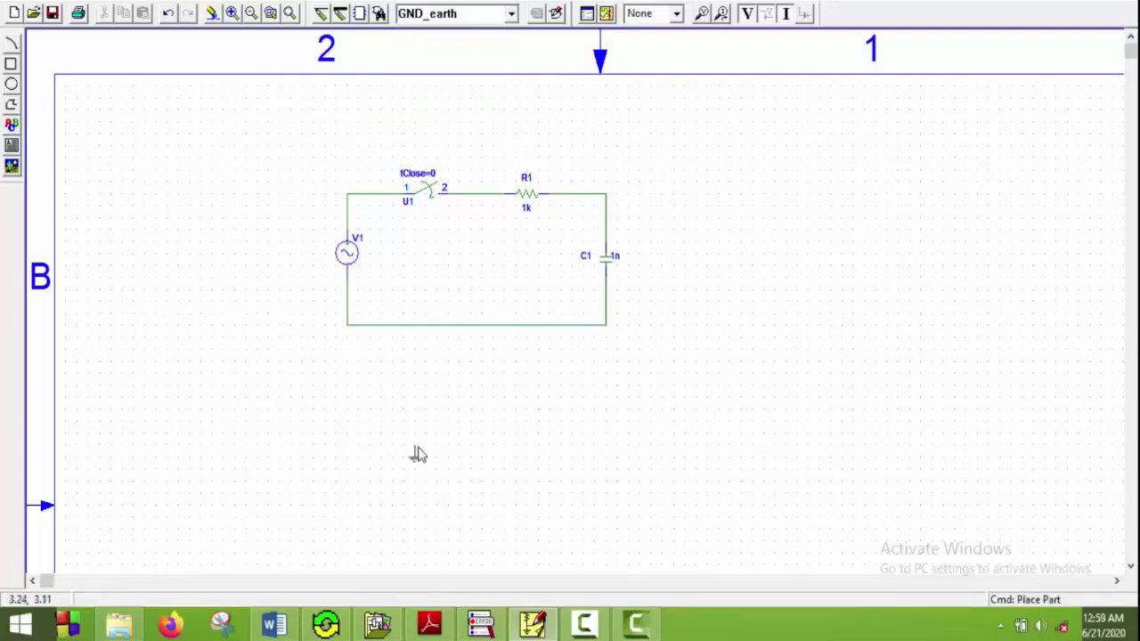
click(436, 325)
key(Escape)
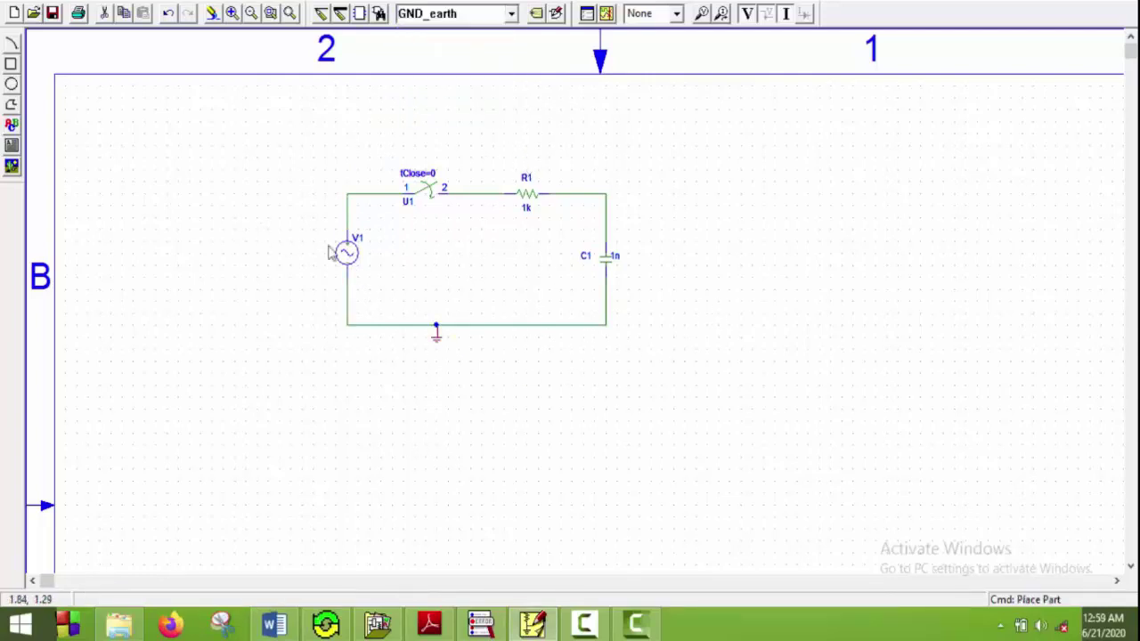
- Set V1's attributes to VOFF=0, VAMPL=300 and FREQ=50
click(347, 253)
double_click(346, 252)
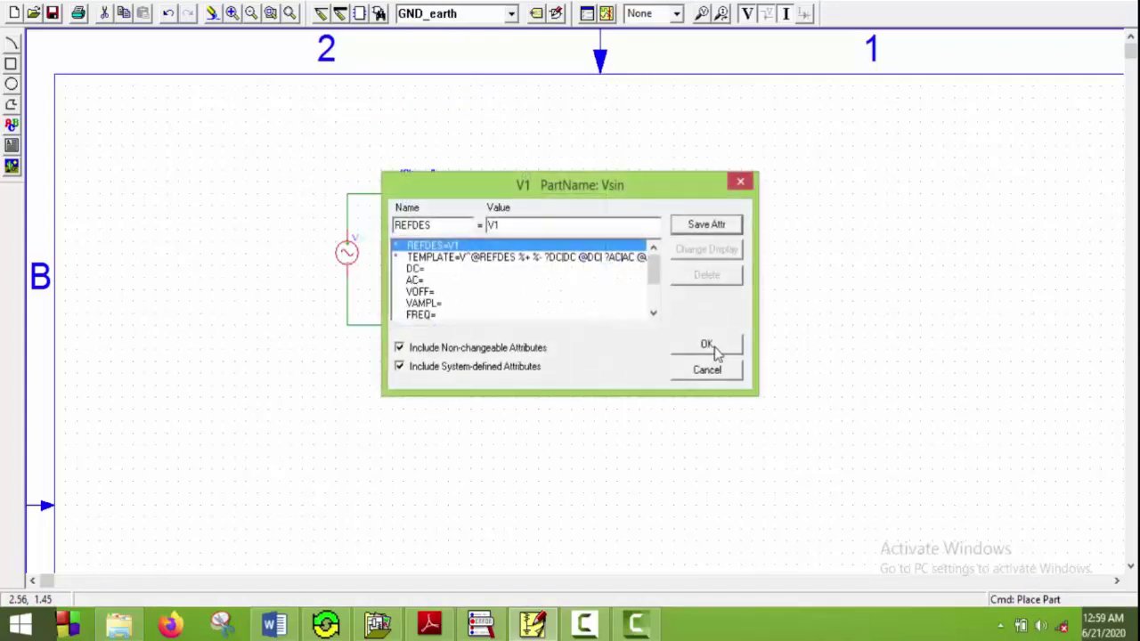
click(446, 292)
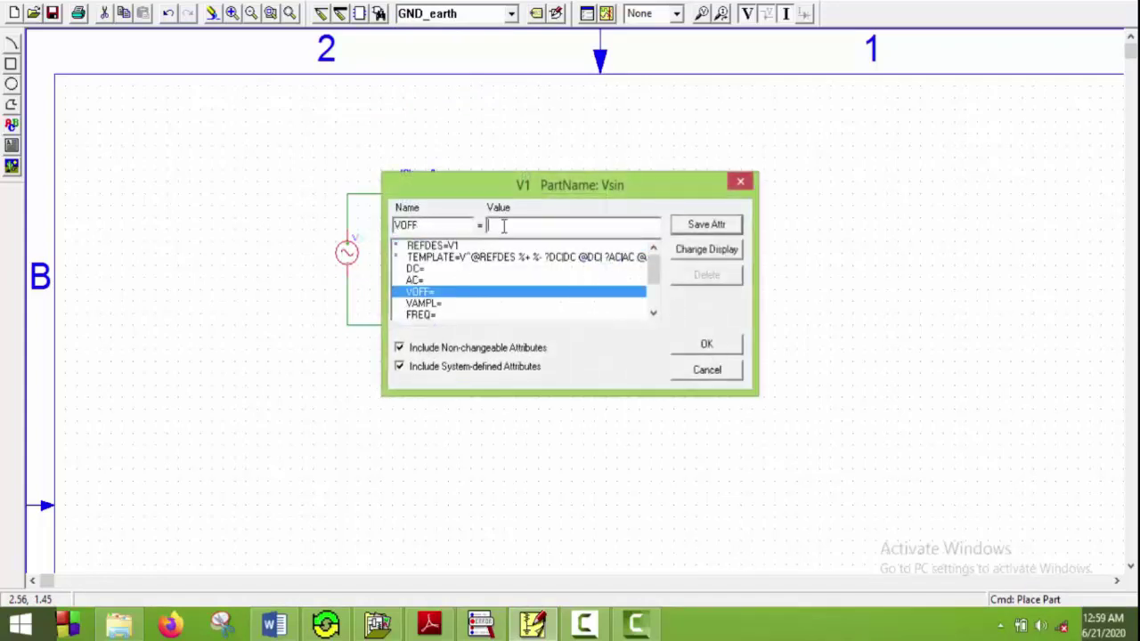
text(0)
click(517, 304)
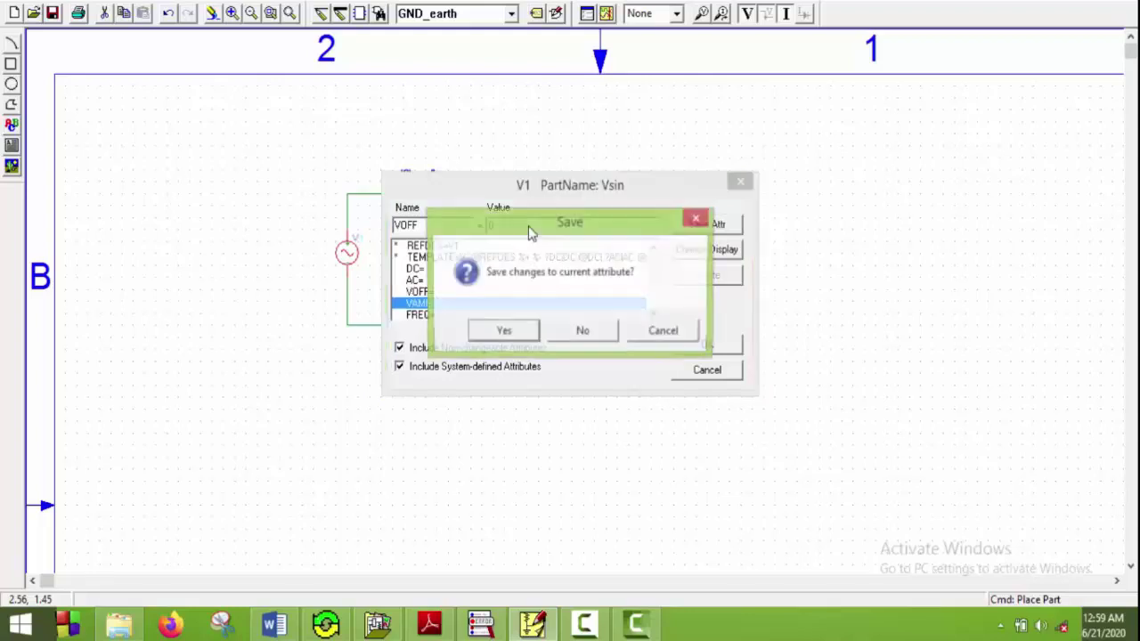
click(502, 331)
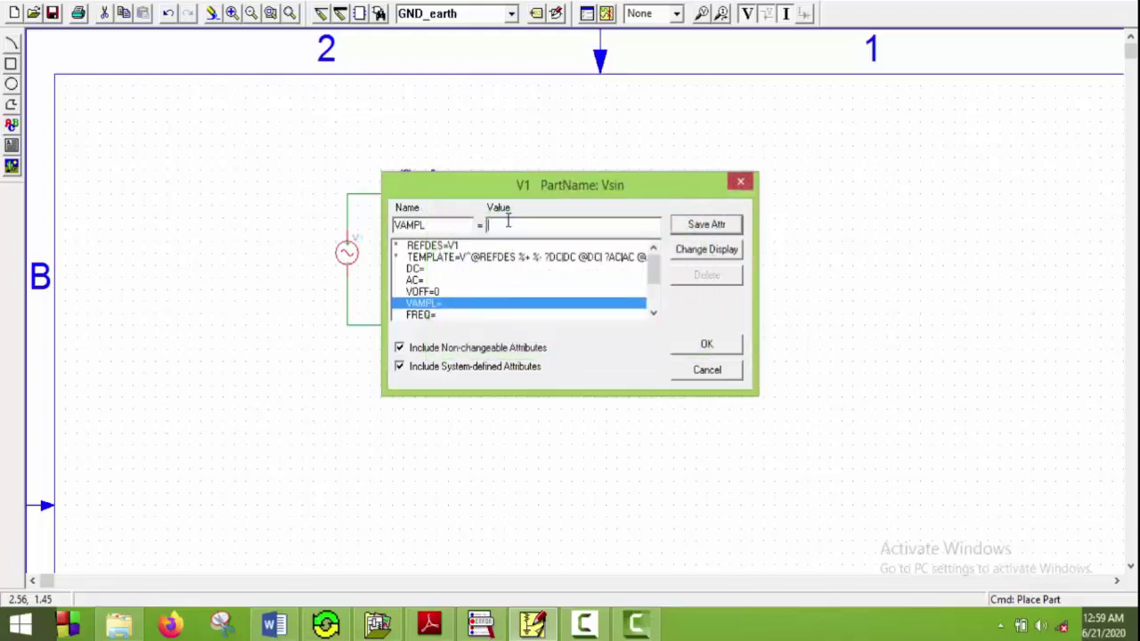
text(300)
click(704, 224)
click(433, 317)
click(511, 225)
text(5)
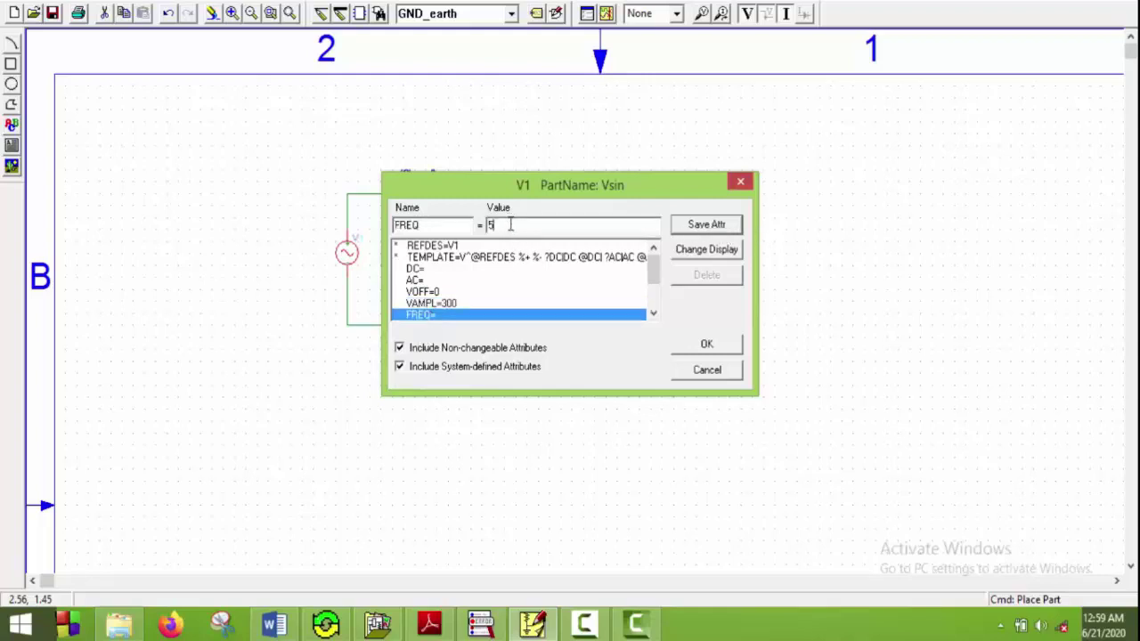
text(0)
click(704, 226)
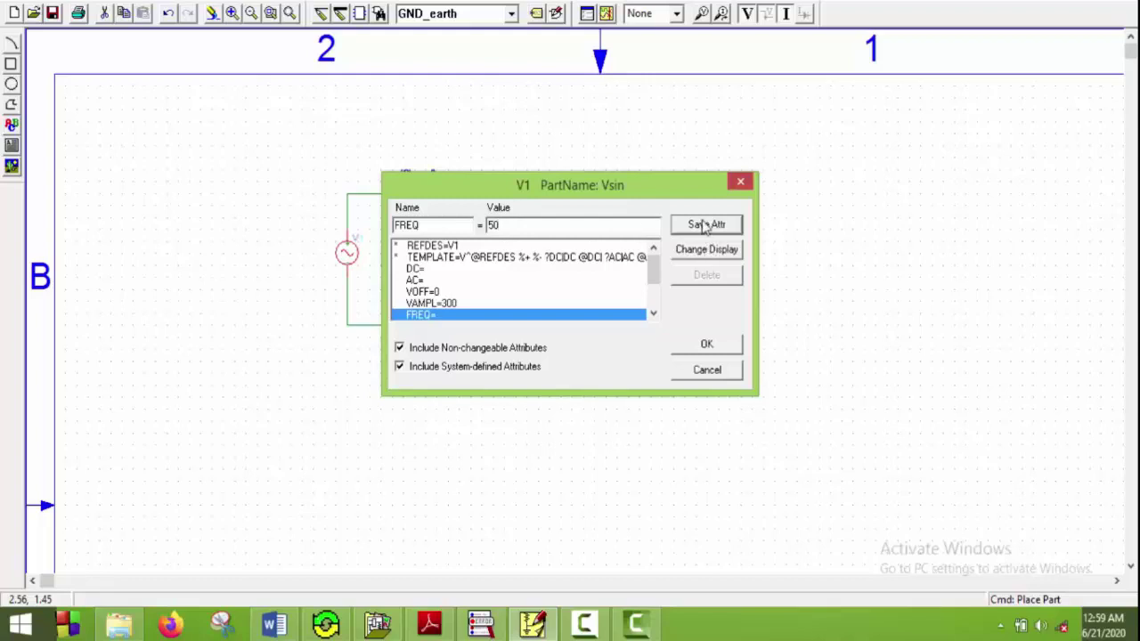
- Close V1's attribute dialog, then enter 100 for R1 and 47u for C1
click(706, 343)
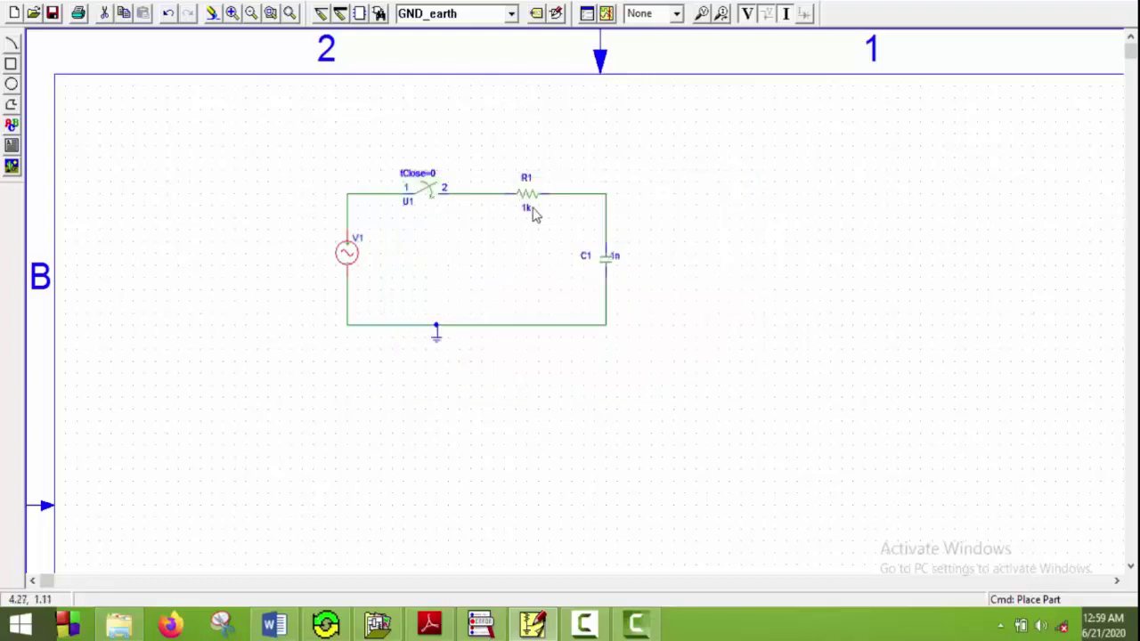
double_click(528, 209)
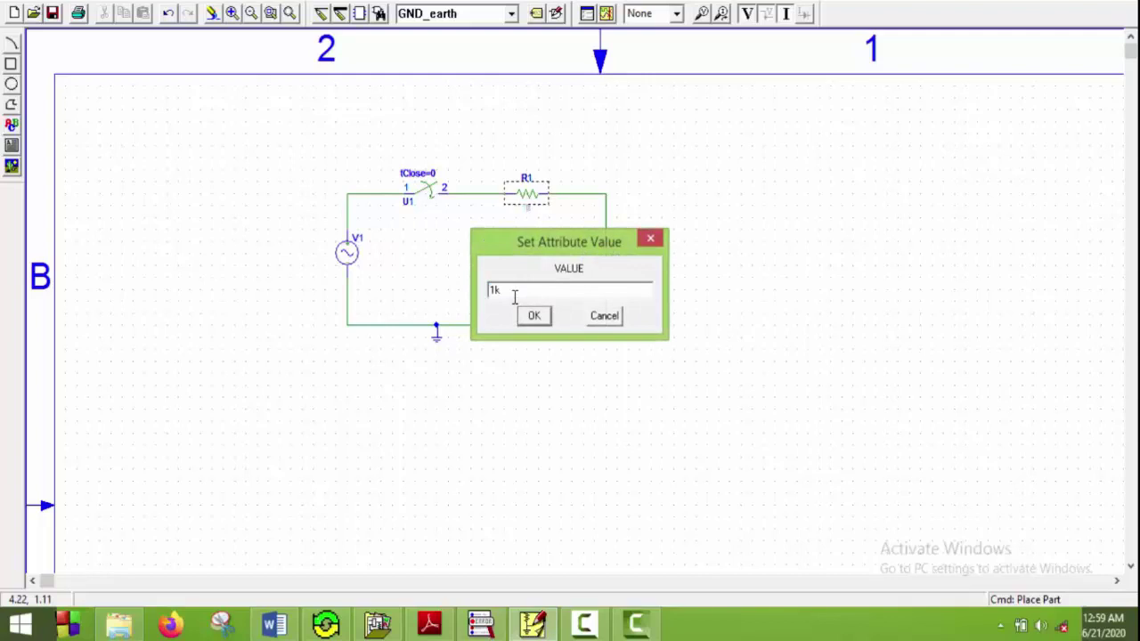
text(100)
key(Return)
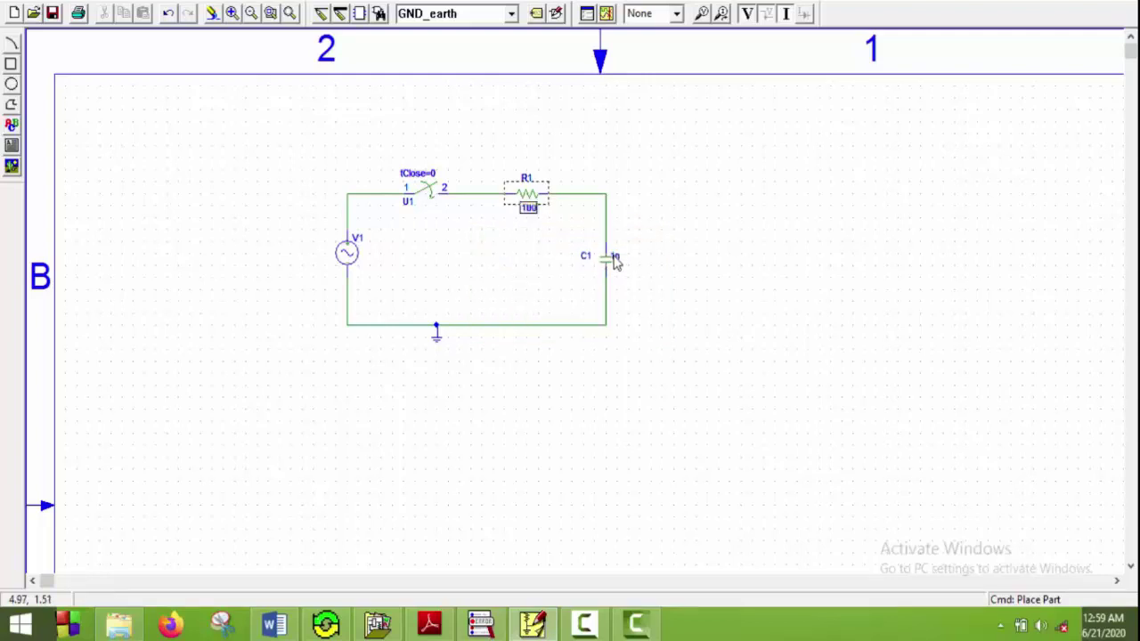
double_click(613, 257)
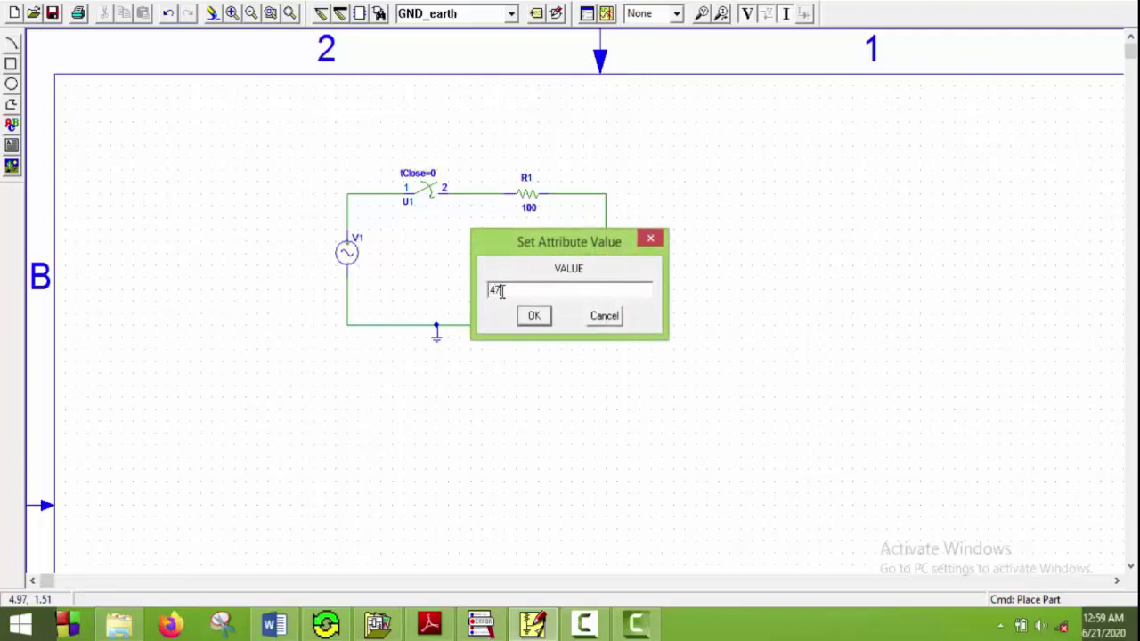
text(47u)
key(Return)
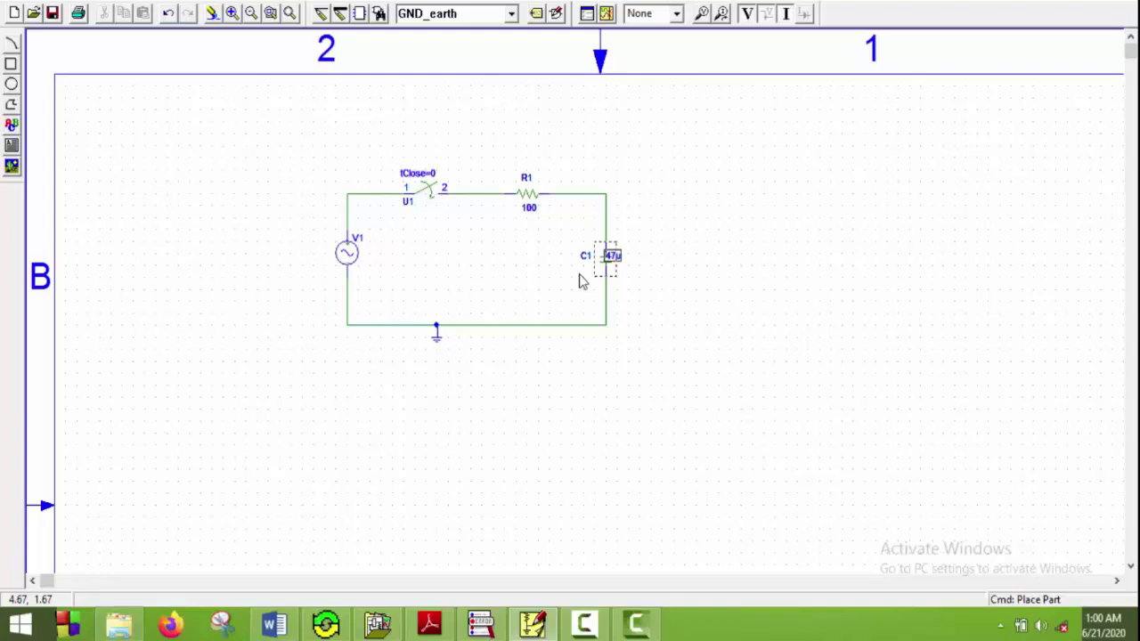
- Set the transient analysis Final Time to 60m, keeping the 10u print step
click(587, 14)
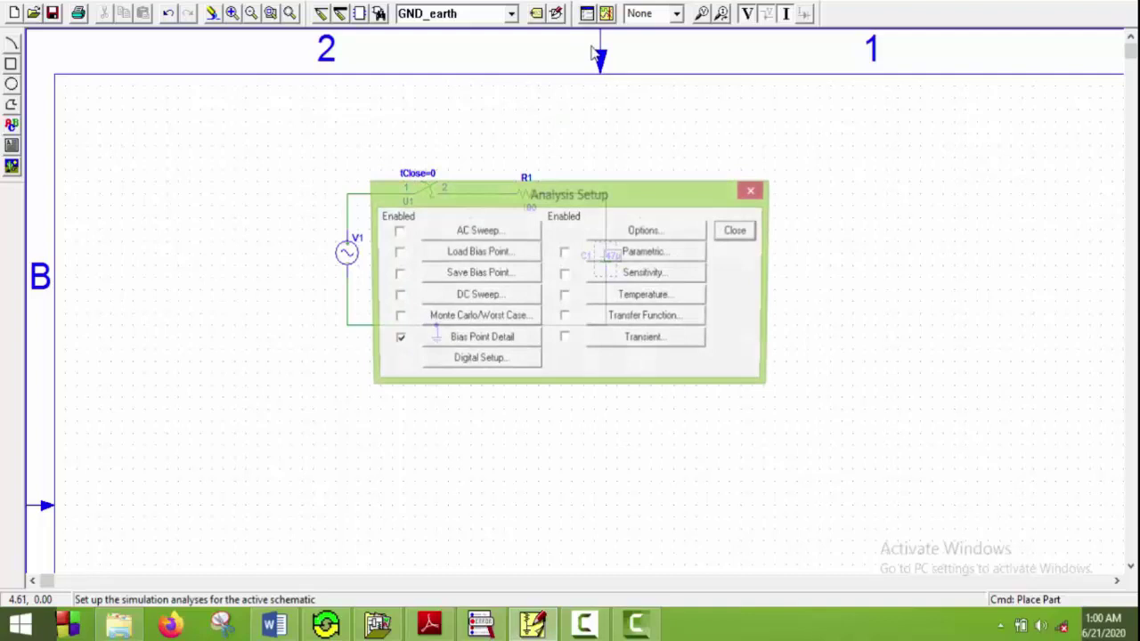
click(628, 341)
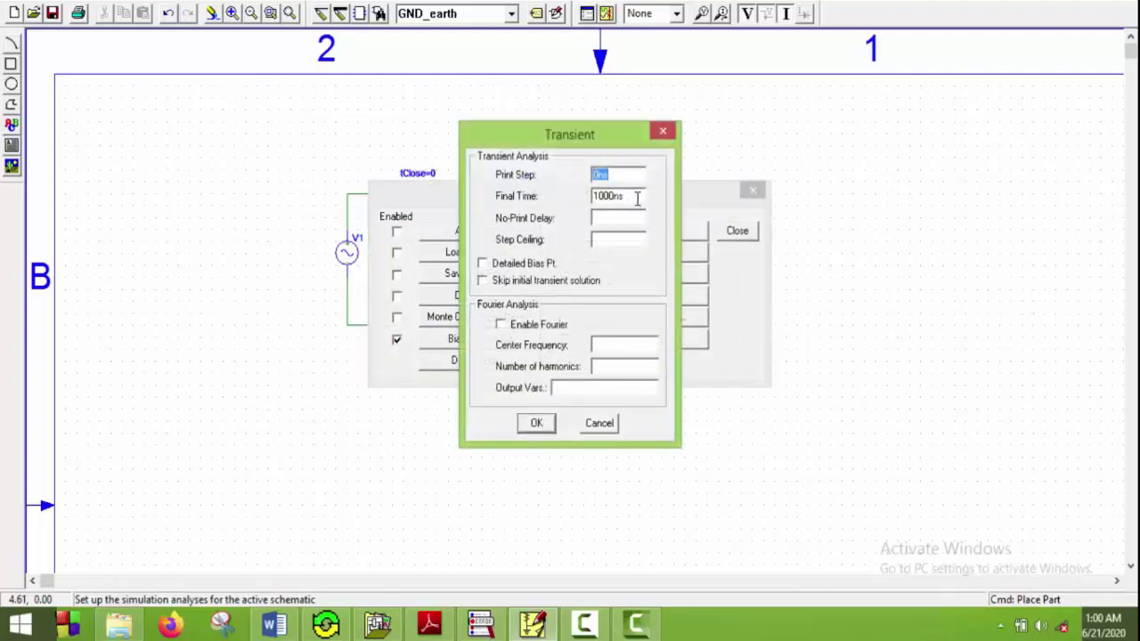
drag(637, 197, 554, 197)
key(BackSpace)
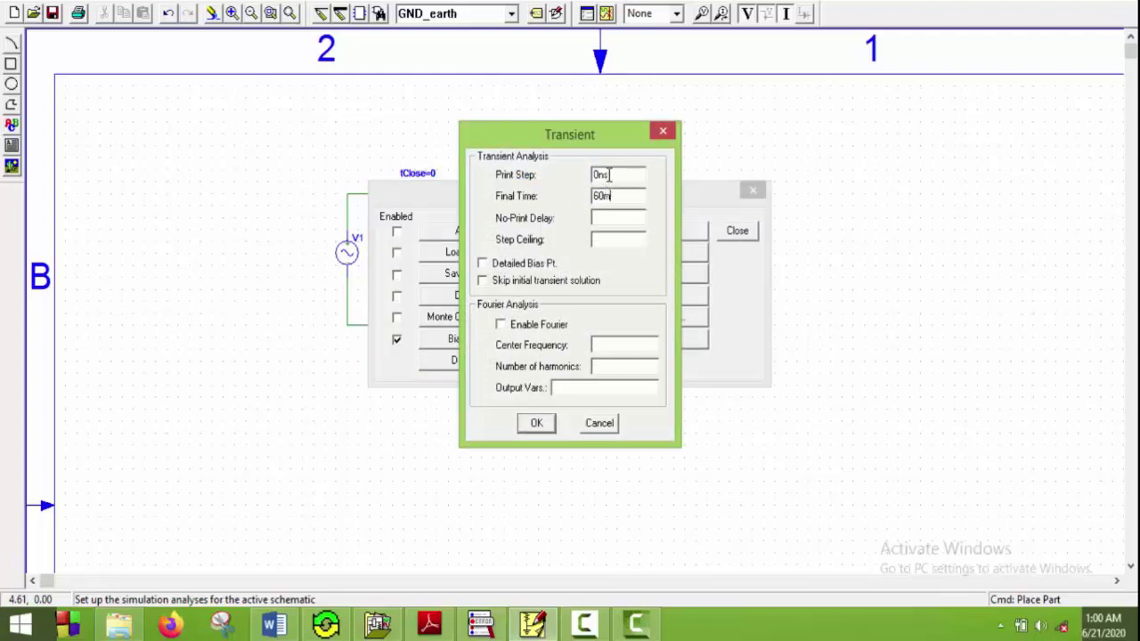
drag(623, 175, 588, 178)
click(535, 424)
click(736, 232)
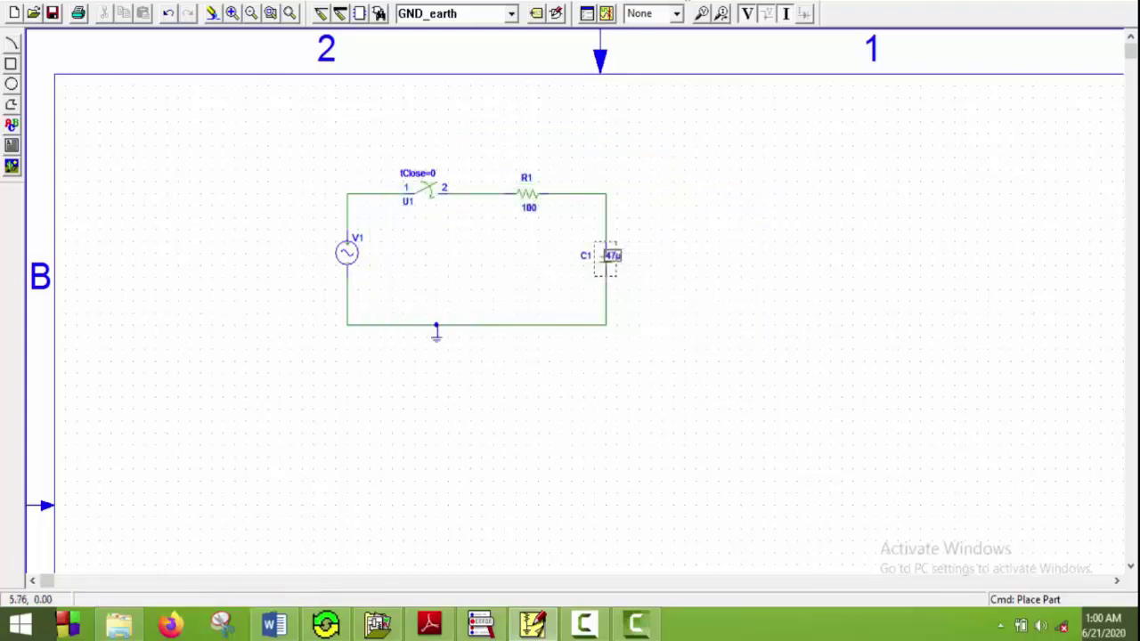
- Label the V1–switch, switch–R1 and R1–C1 wires as nodes 1, 2 and 3
click(355, 195)
double_click(355, 196)
text(1)
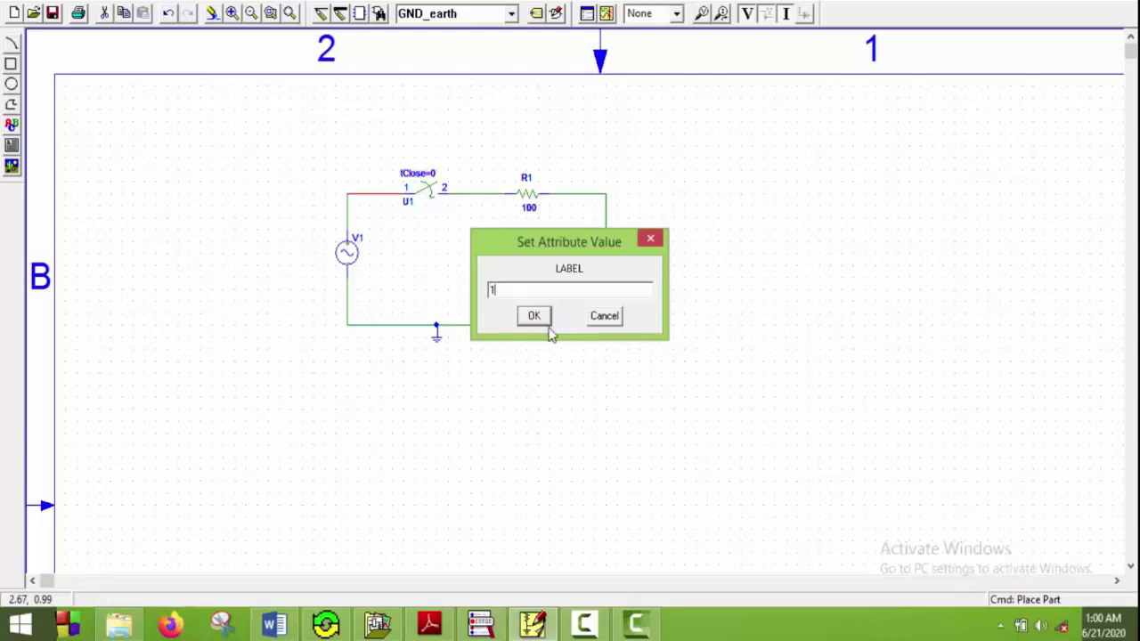
click(538, 317)
double_click(481, 196)
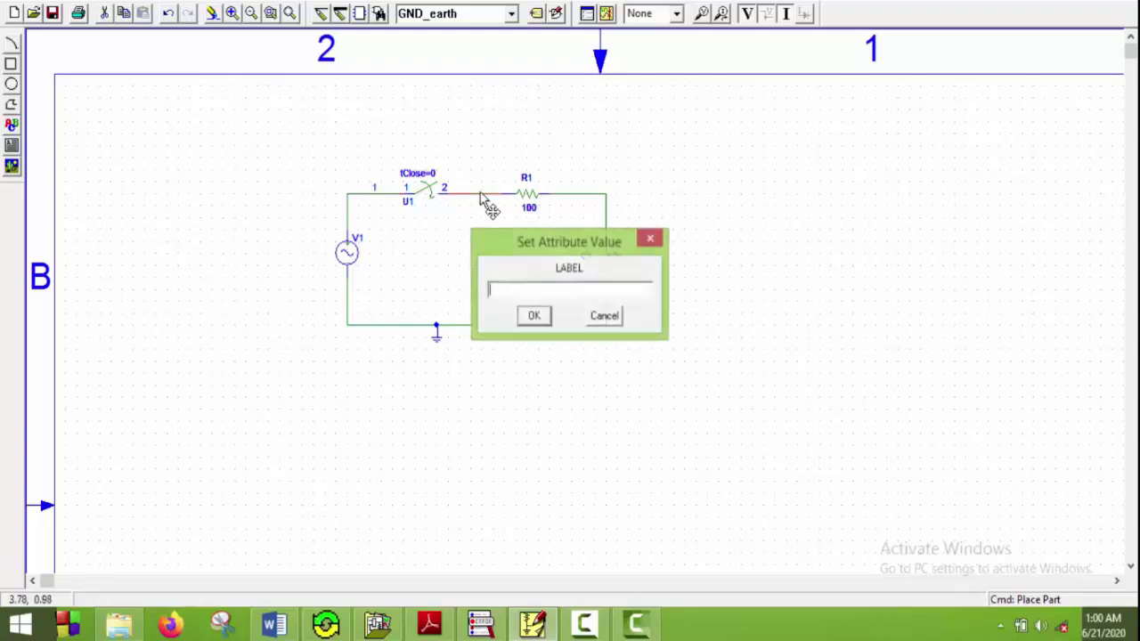
text(2)
click(537, 317)
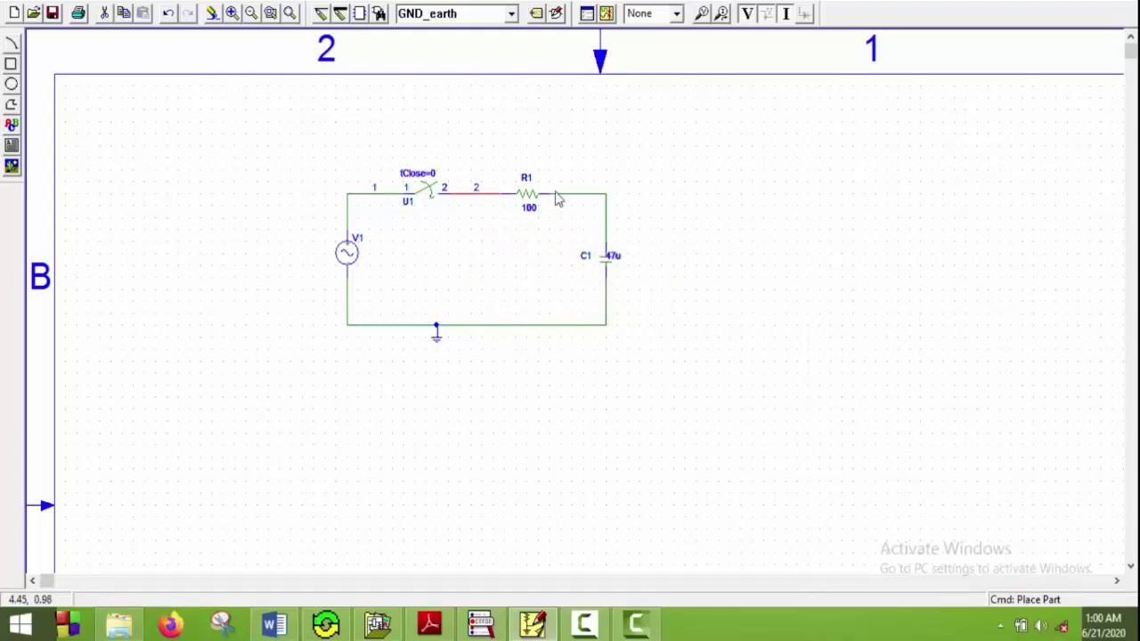
double_click(558, 194)
text(3)
click(537, 317)
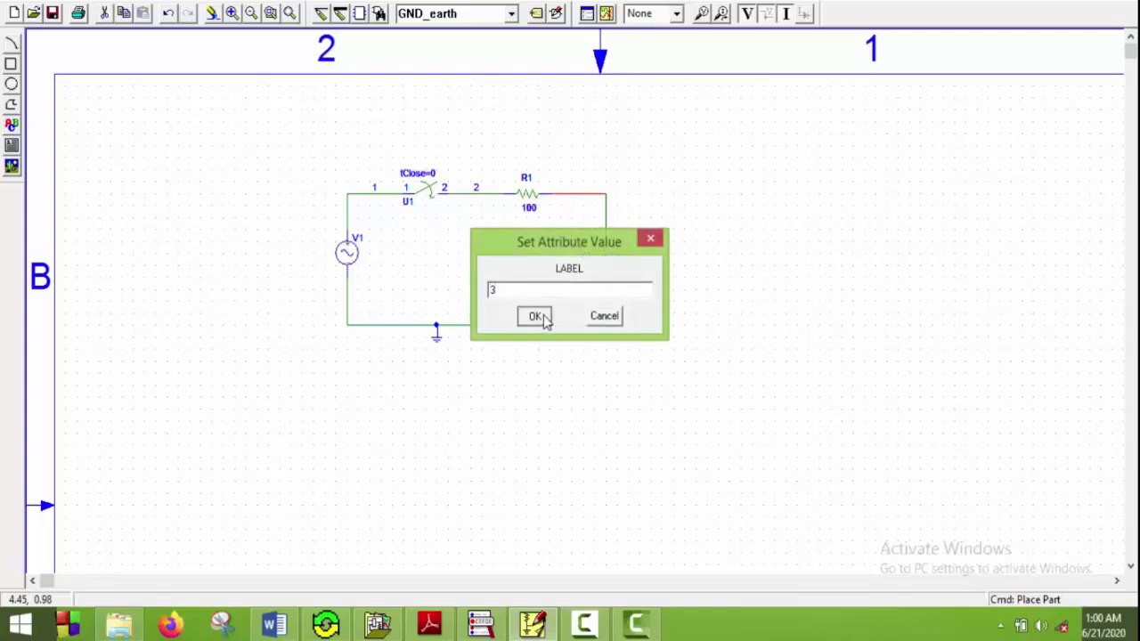
- Save the circuit as Schematic4.sch, replacing the existing file, and run the simulation
click(604, 22)
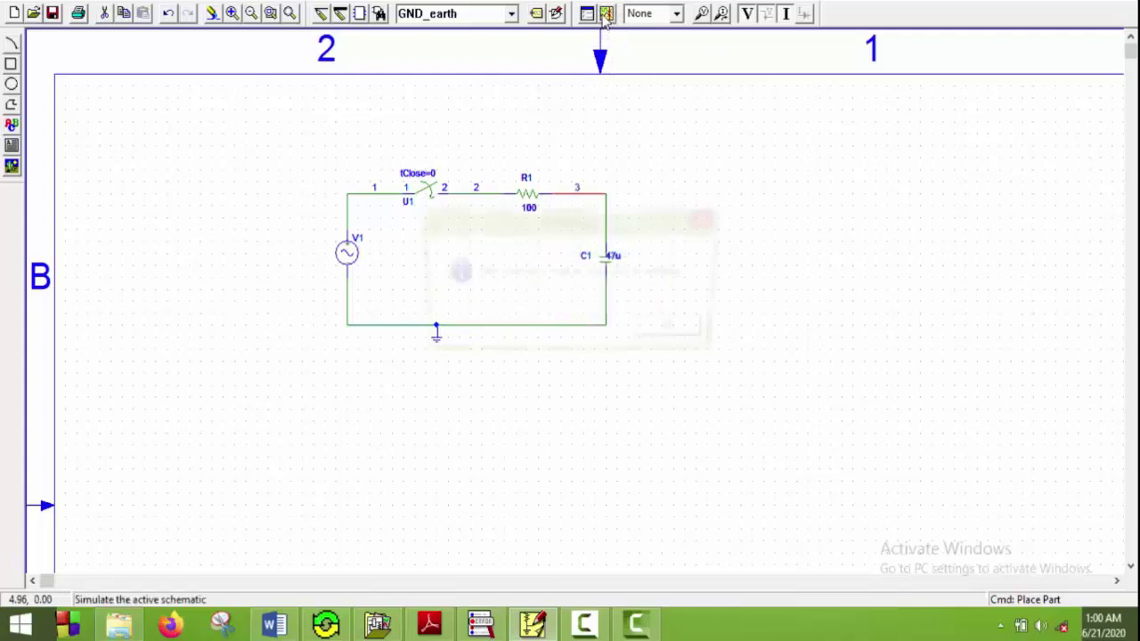
click(680, 331)
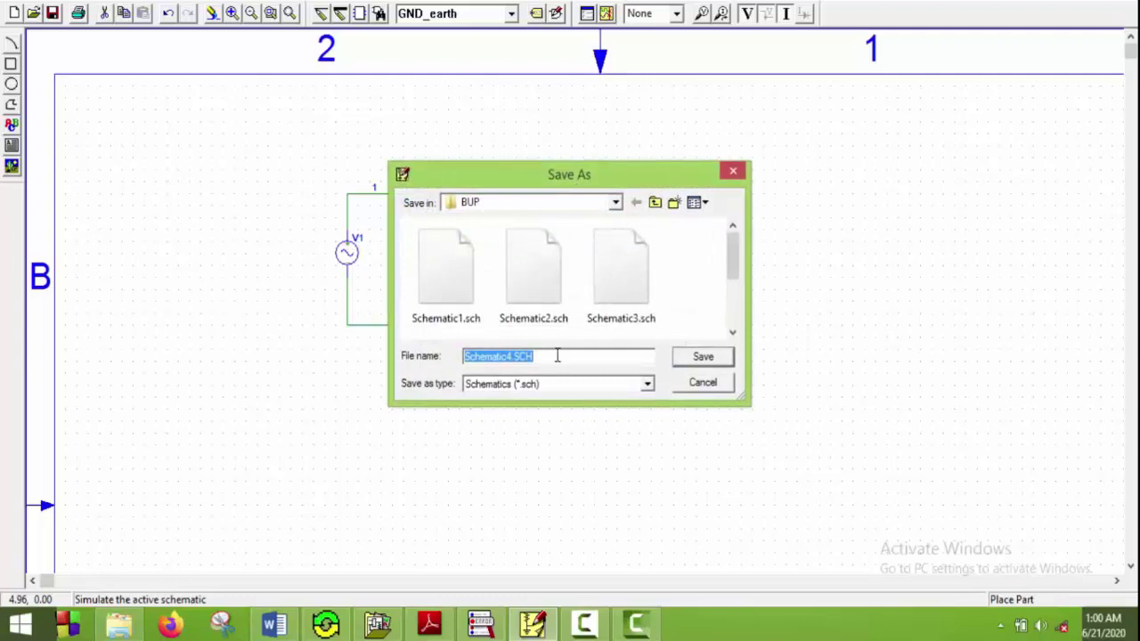
click(713, 356)
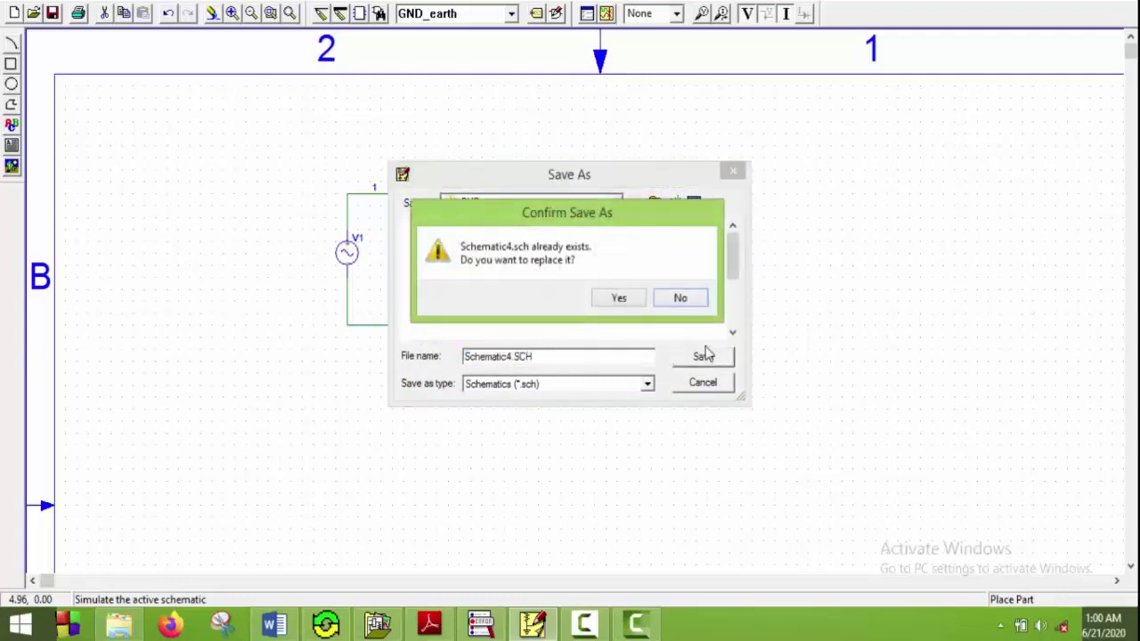
click(626, 297)
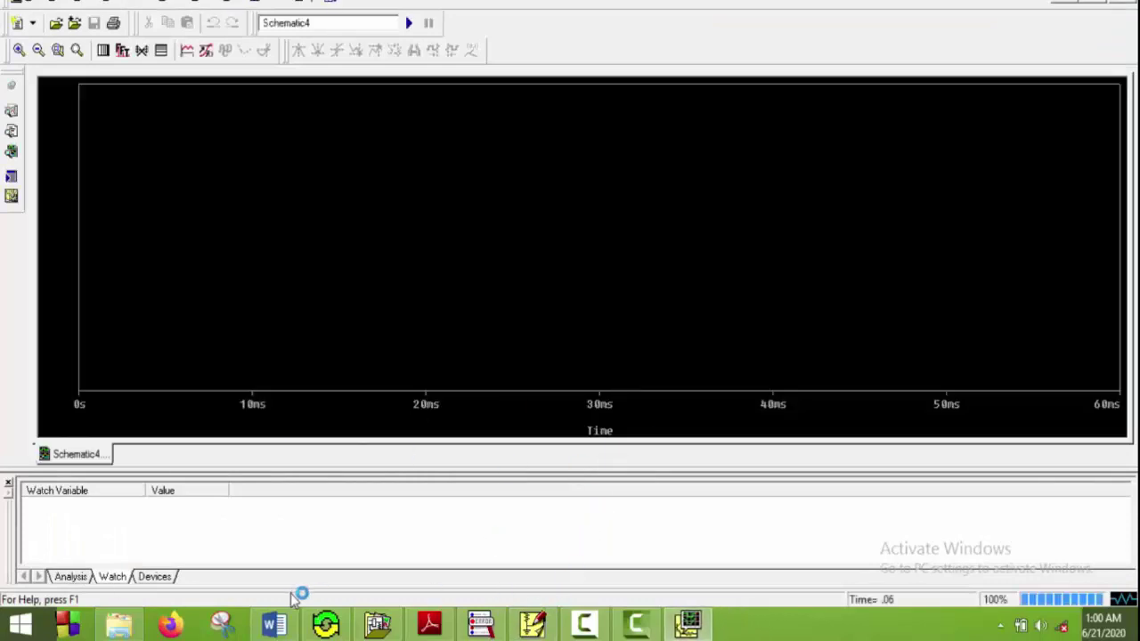
click(274, 624)
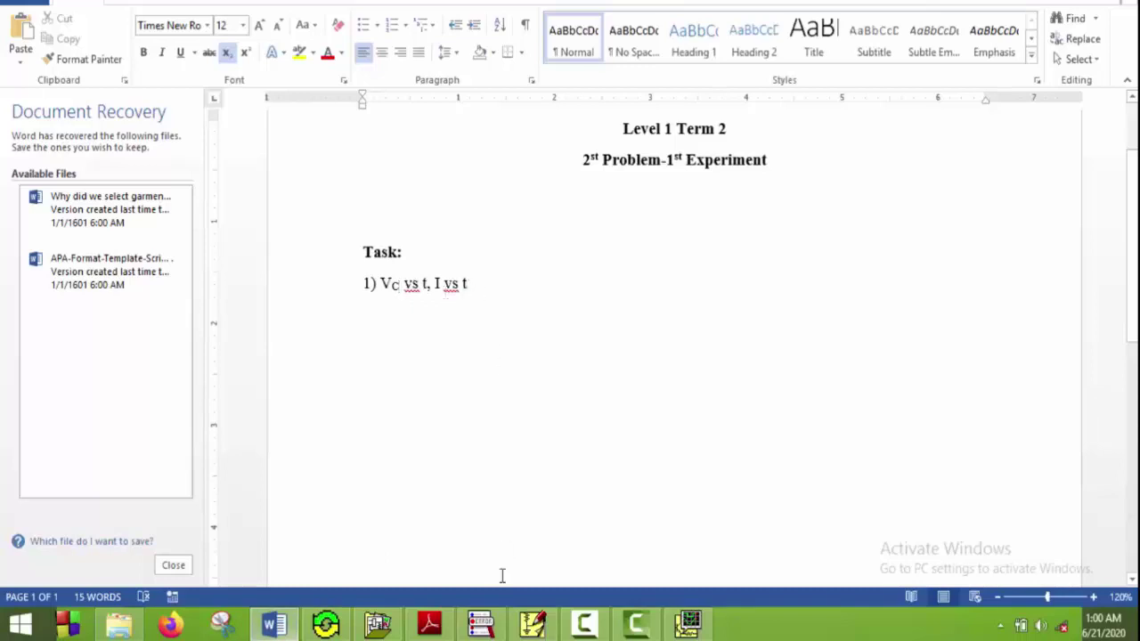
click(697, 625)
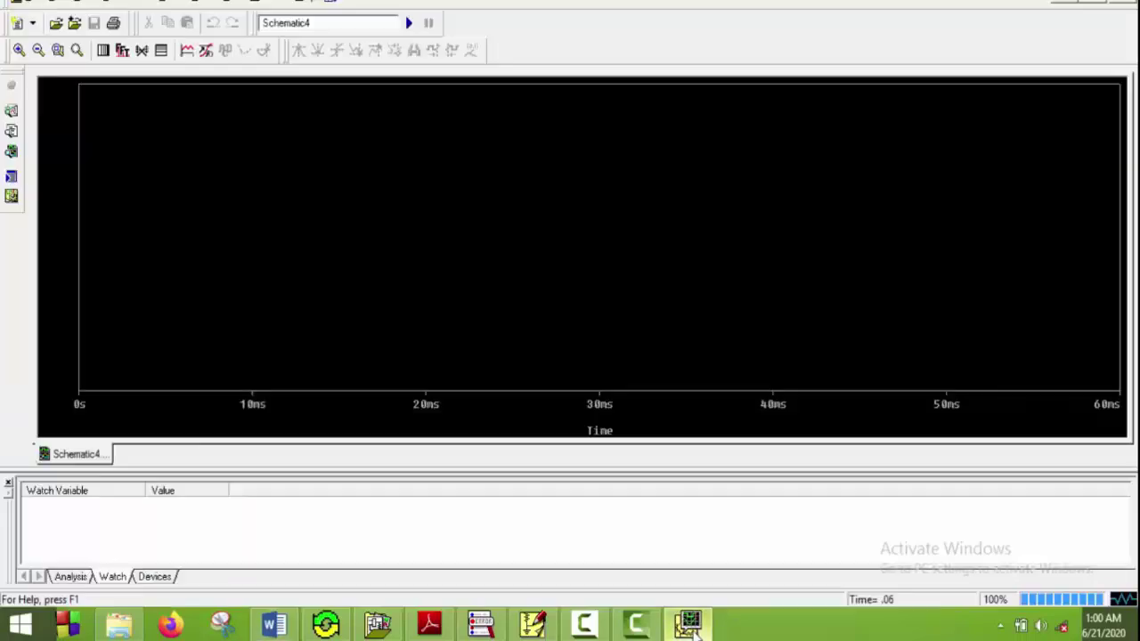
- Add the V(3) and I(R1) traces to the Probe plot
click(186, 52)
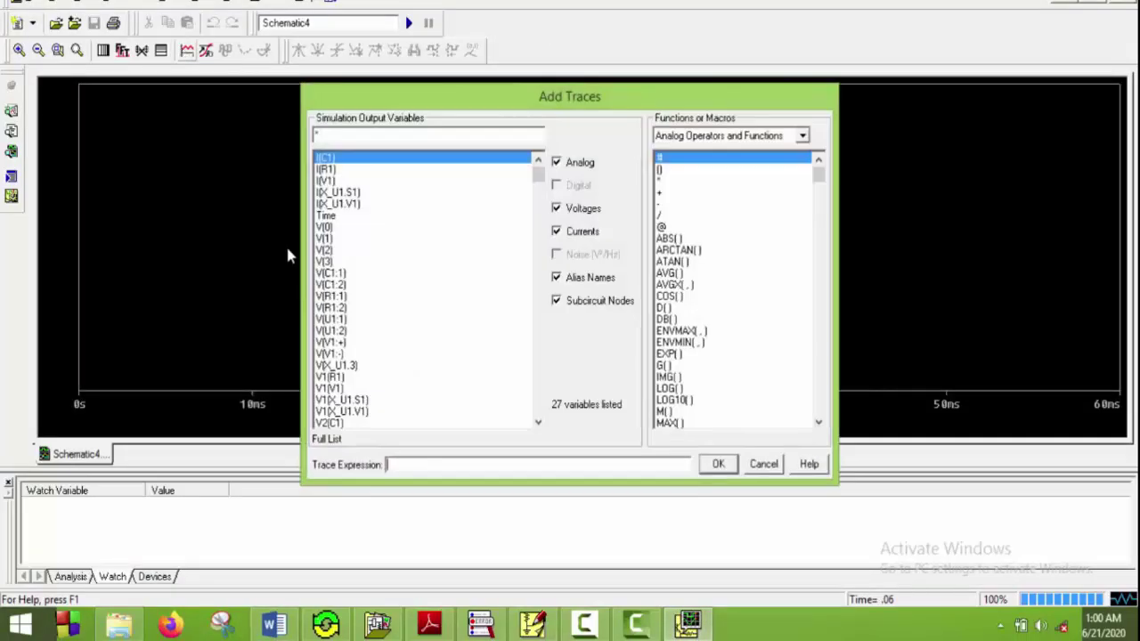
click(343, 262)
click(719, 465)
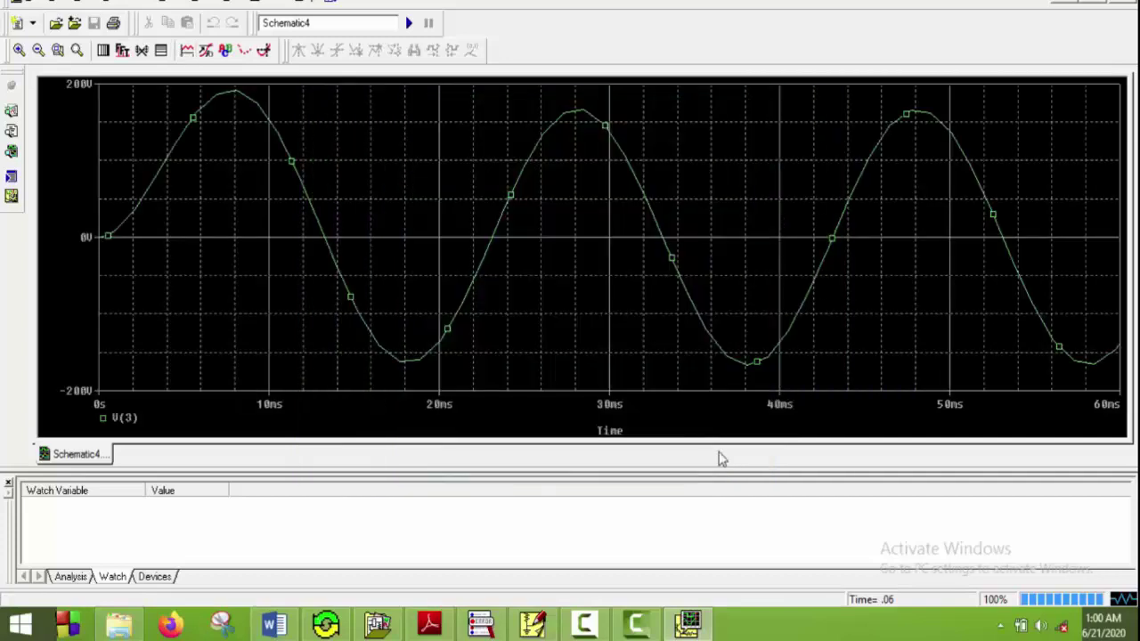
click(187, 52)
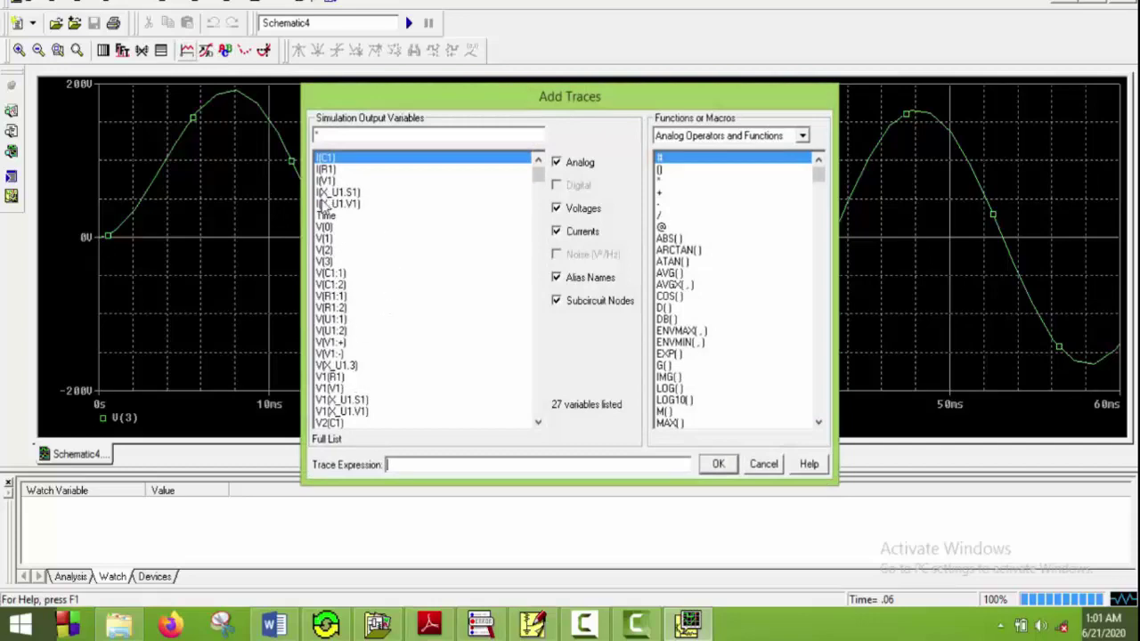
click(326, 169)
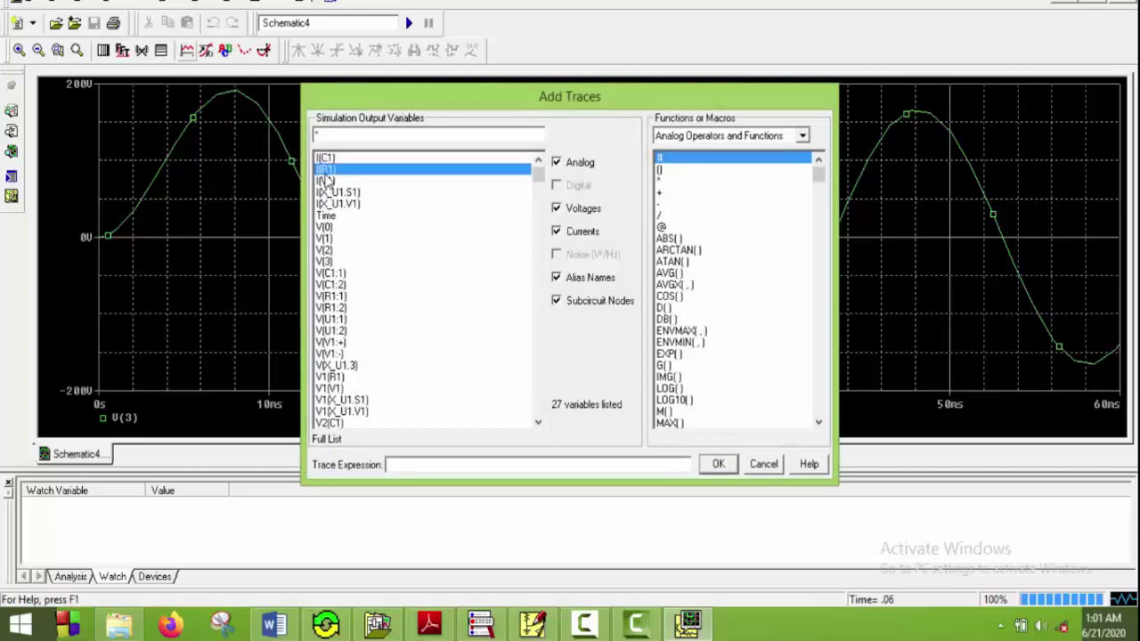
click(719, 465)
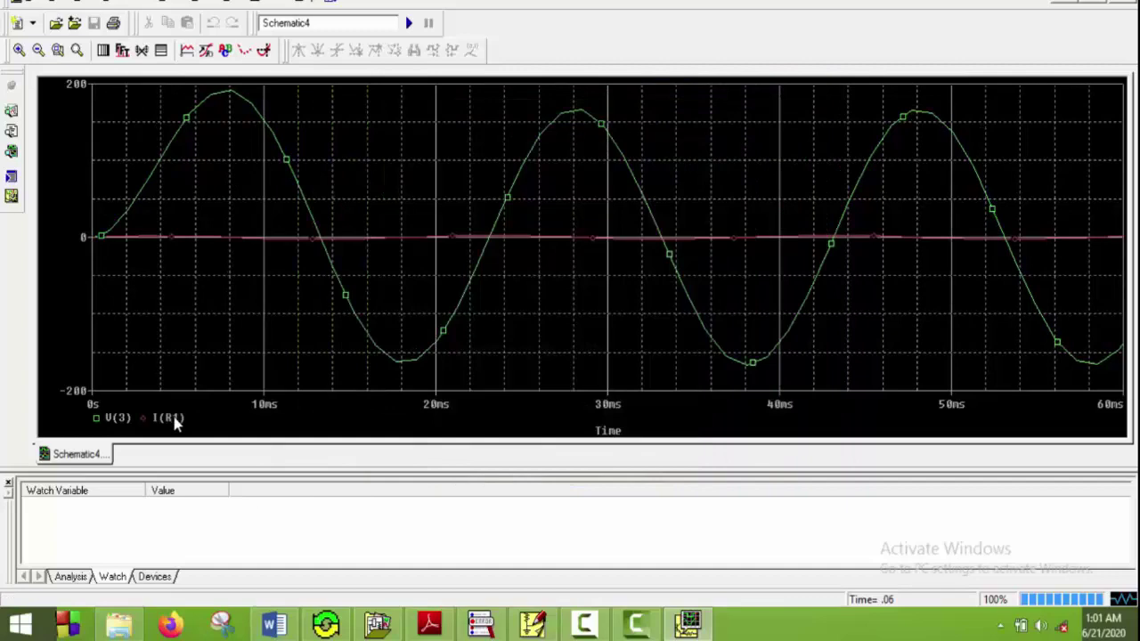
- Change the current trace expression from I(R1) to I(R1)*50
double_click(173, 421)
click(424, 469)
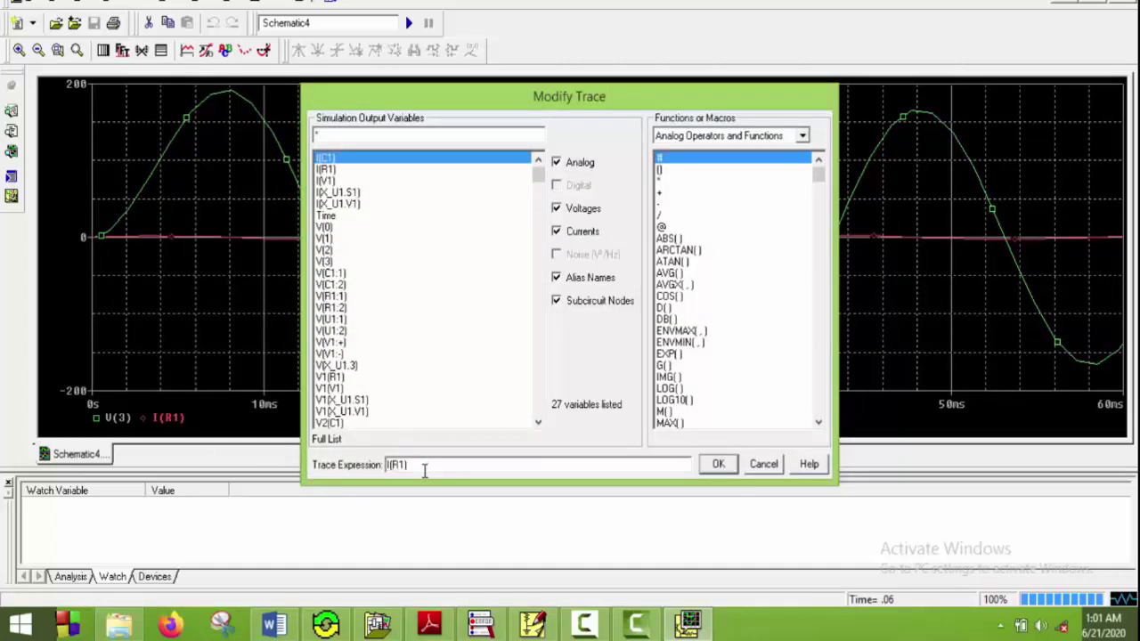
text(*50)
key(Return)
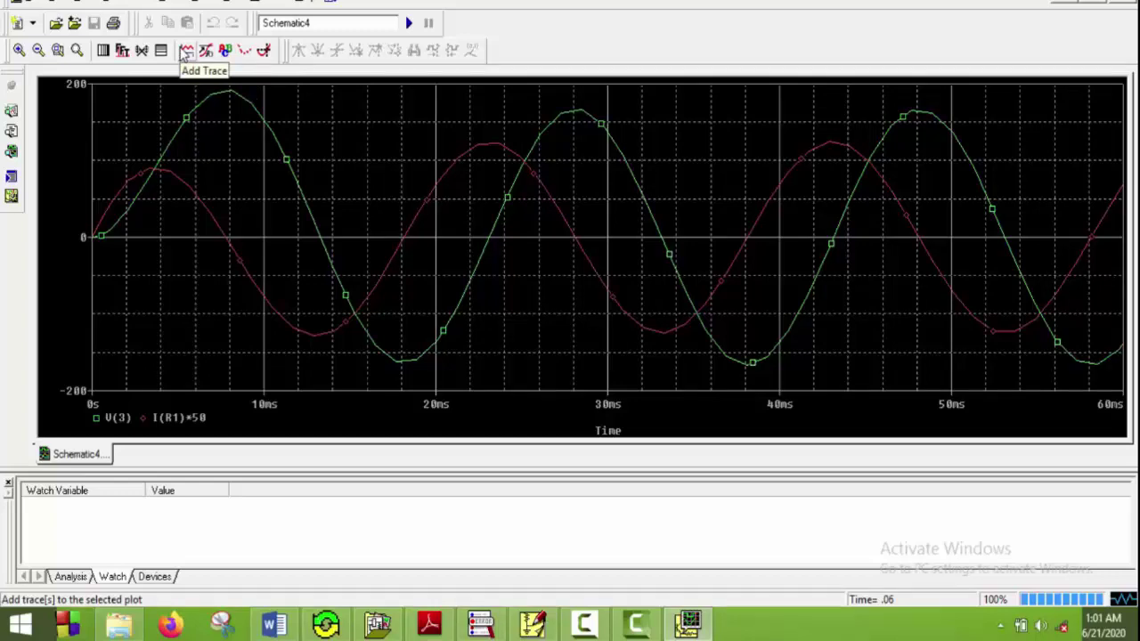
- Add the source voltage trace V(1) to the Probe plot as a ±300 sine
click(185, 51)
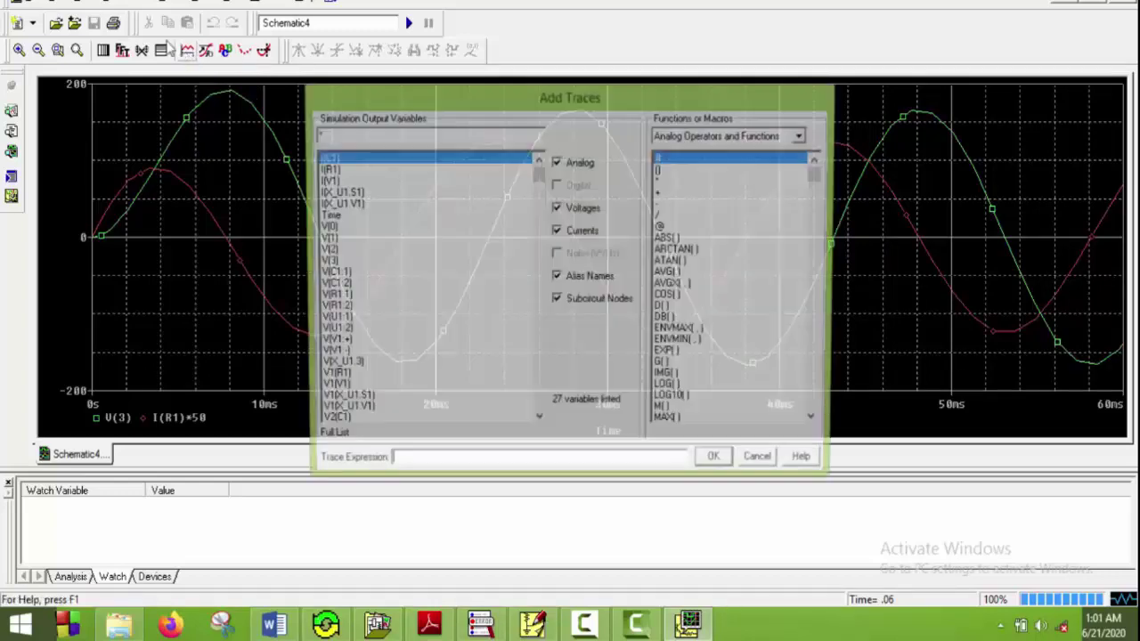
click(323, 239)
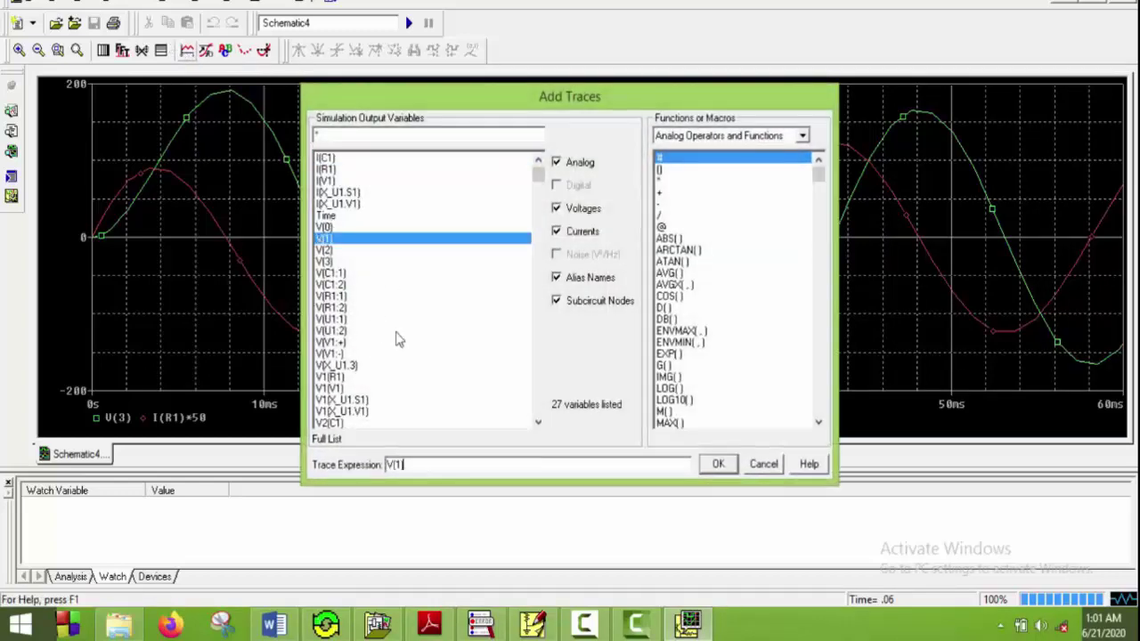
click(717, 465)
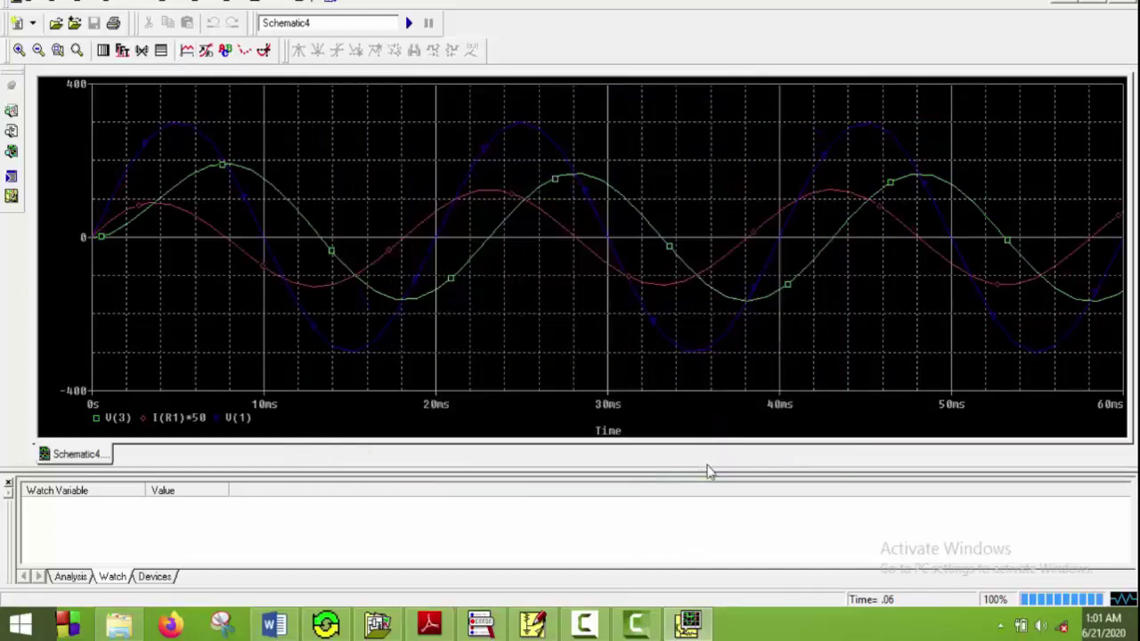